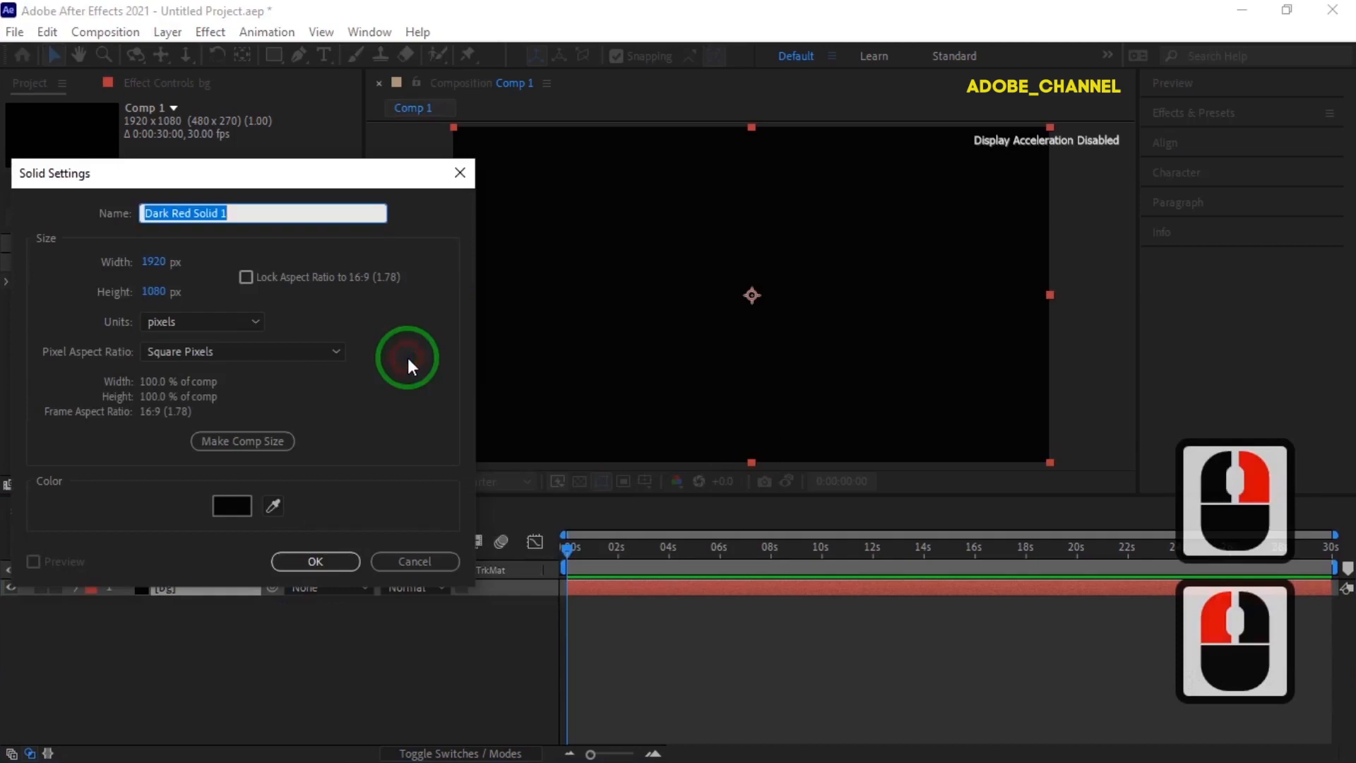
- Name the new 1920 x 1080 black solid "particles" and add it to Comp 1
{"action": "type", "text": "particles"}
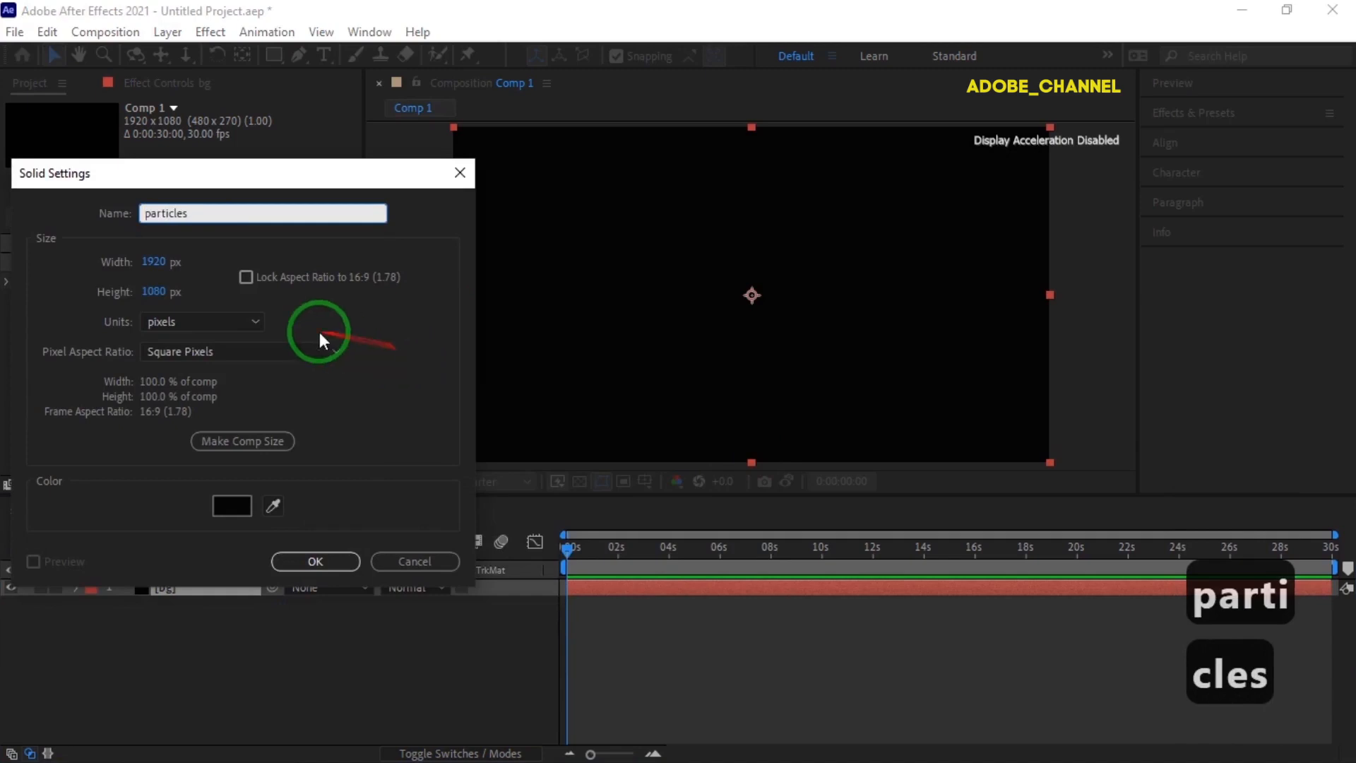
{"action": "left_click", "coordinate": [315, 561]}
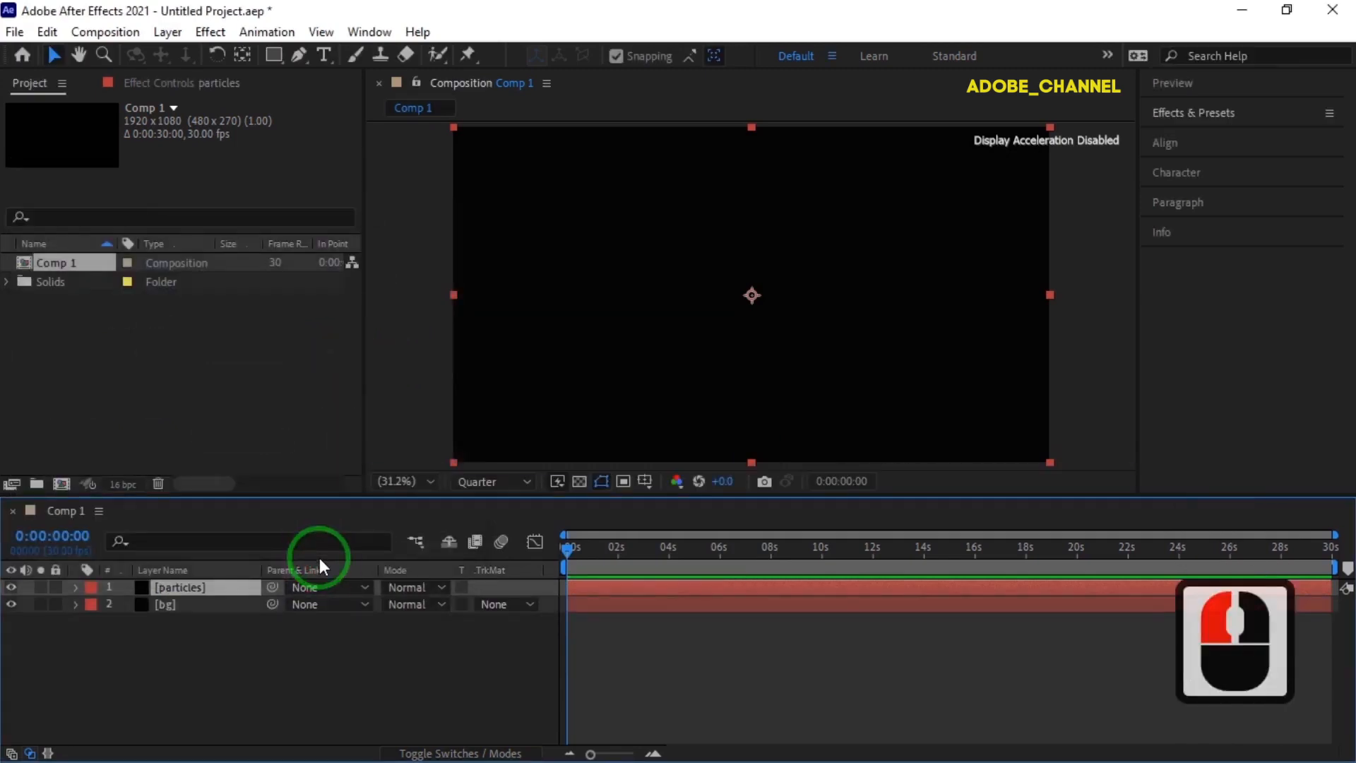
- Find the RG Trapcode Particular effect and apply it to the particles layer
{"action": "left_click", "coordinate": [1235, 116]}
{"action": "left_click", "coordinate": [1226, 135]}
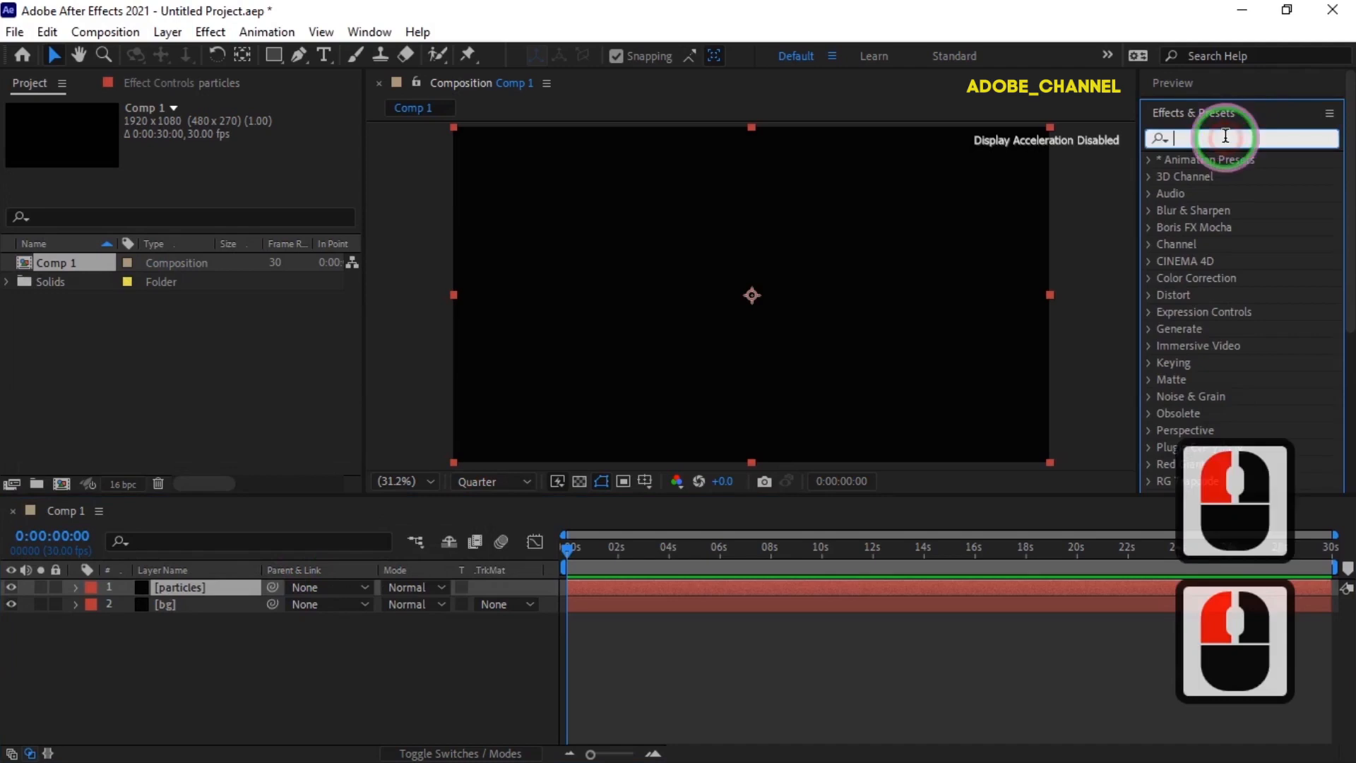
{"action": "type", "text": "partic"}
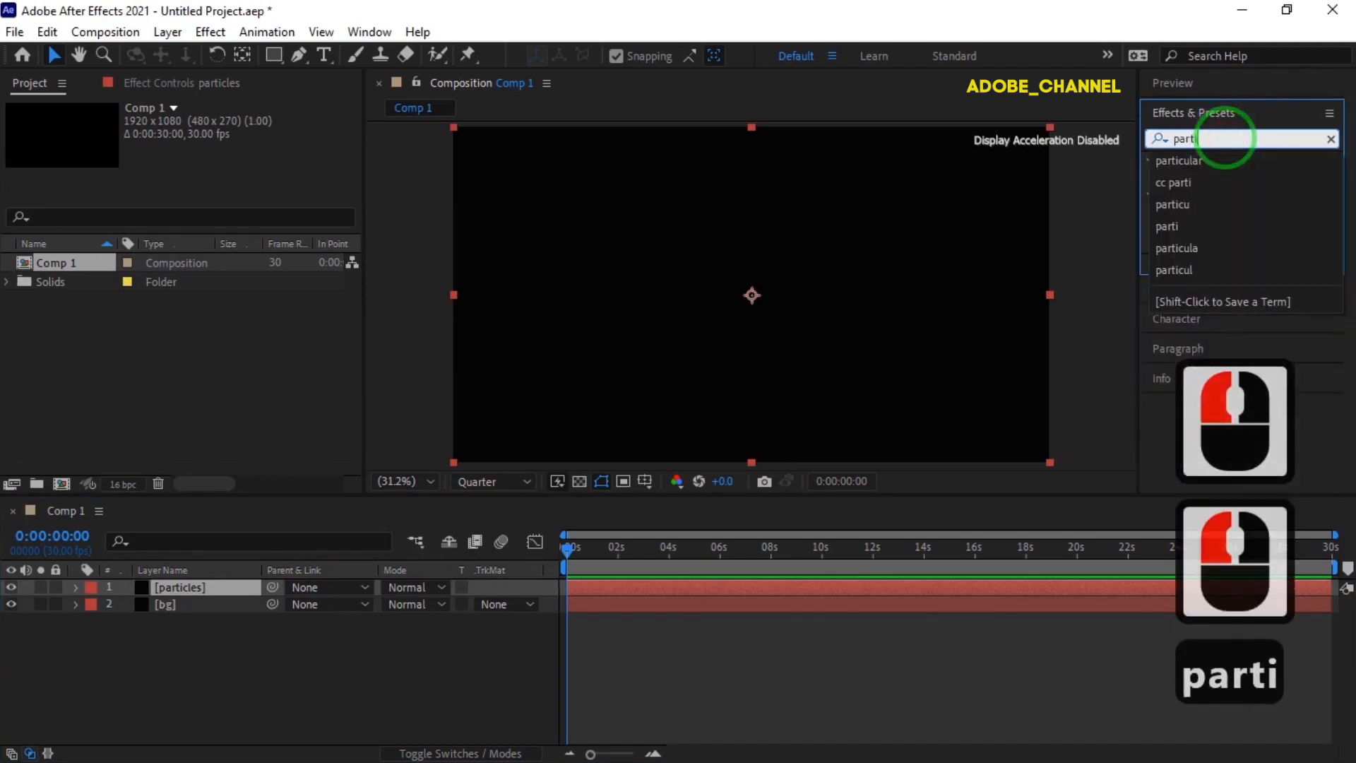
{"action": "left_click", "coordinate": [1203, 162]}
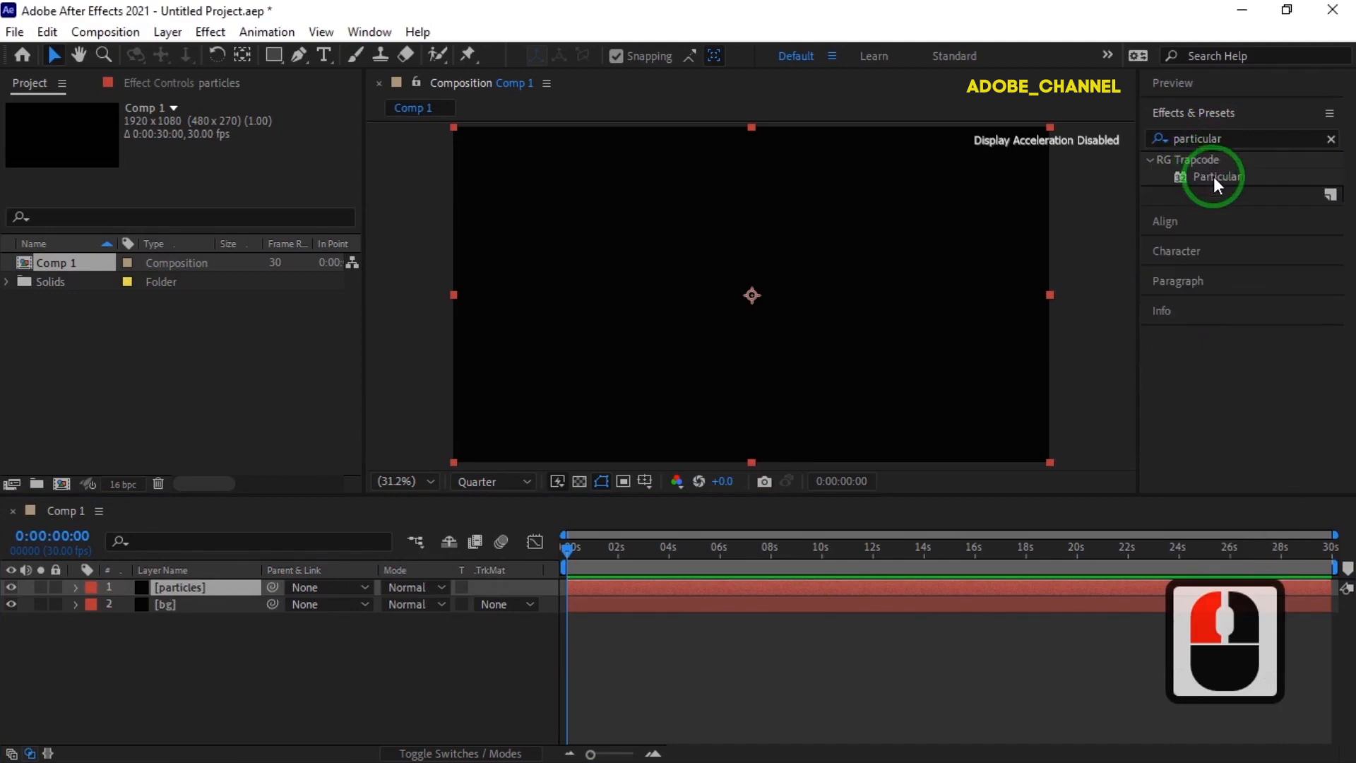
{"action": "double_click", "coordinate": [1213, 176]}
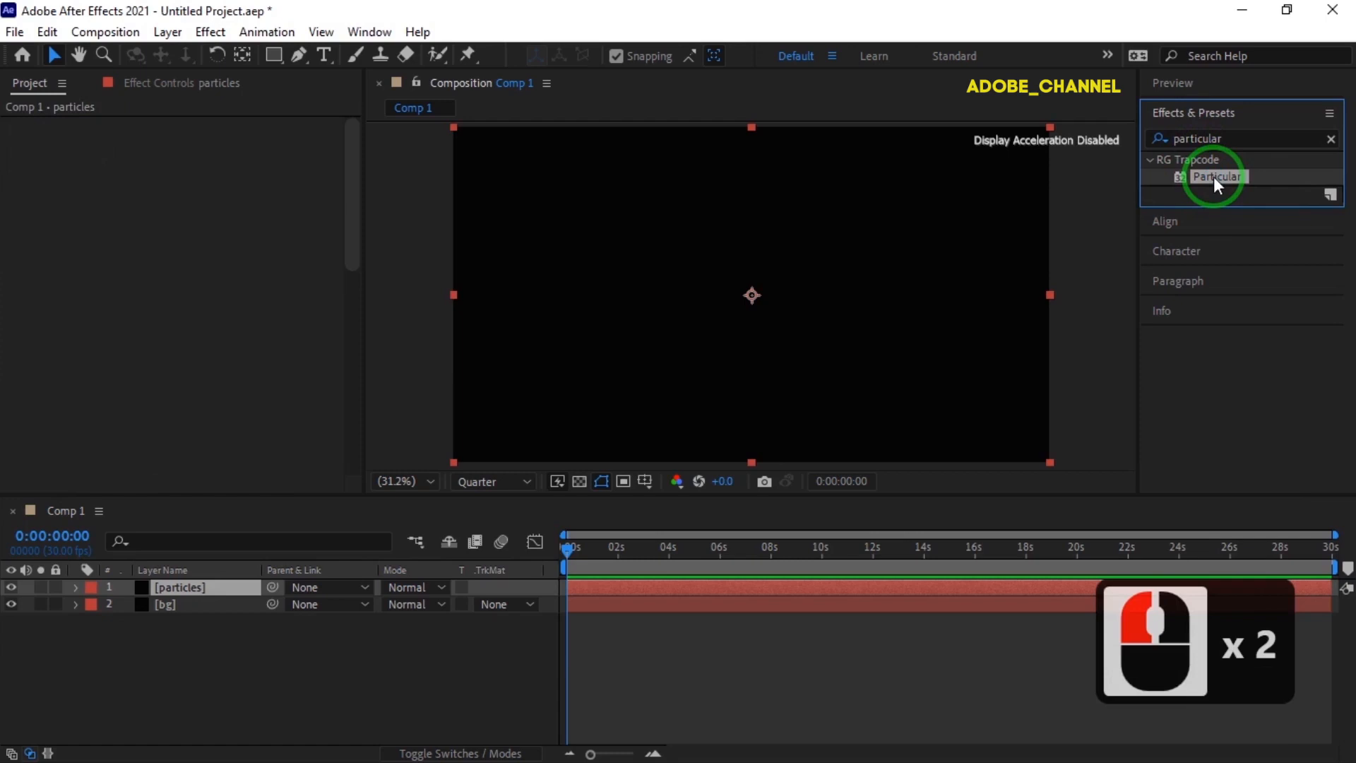
- Move the current time to 0:00:05:21 and set Particular's emitter type to Box
{"action": "left_click", "coordinate": [570, 559]}
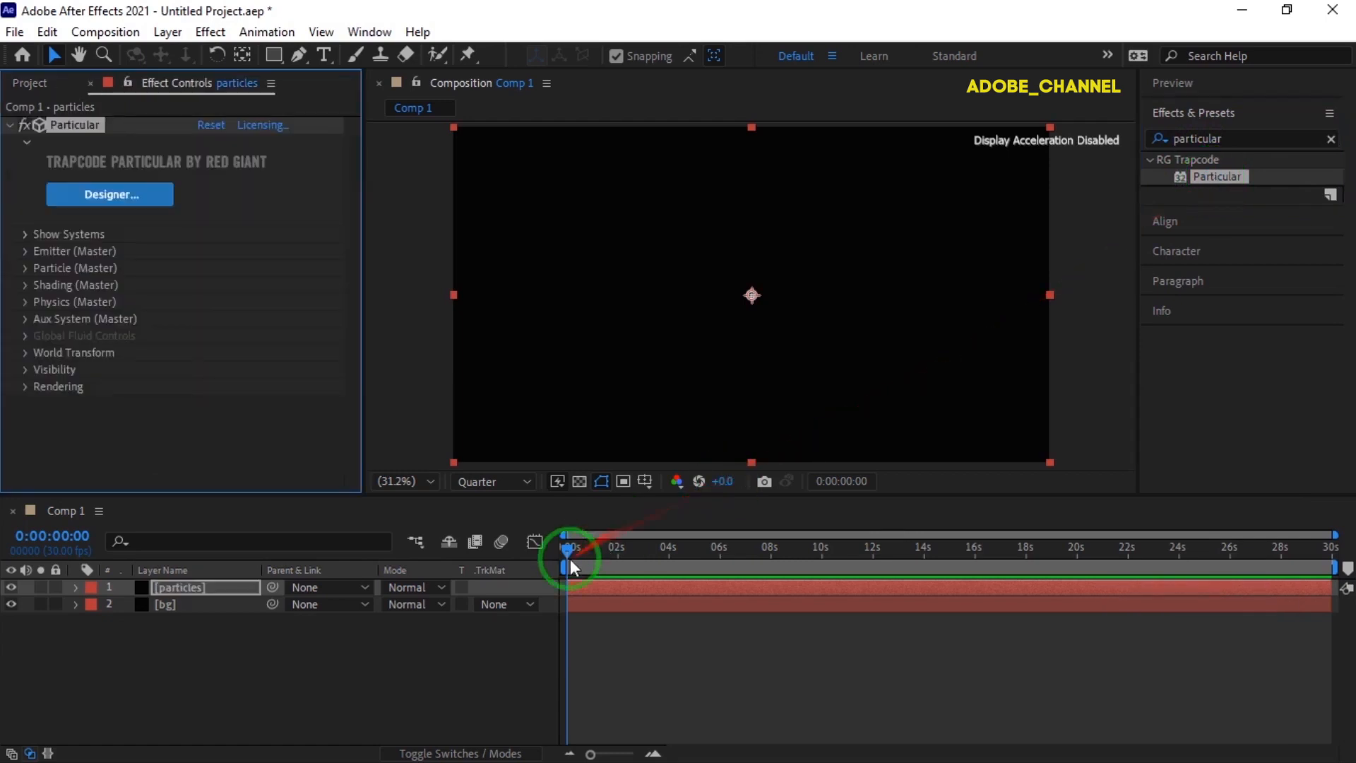
{"action": "left_click_drag", "start_coordinate": [570, 553], "coordinate": [714, 557]}
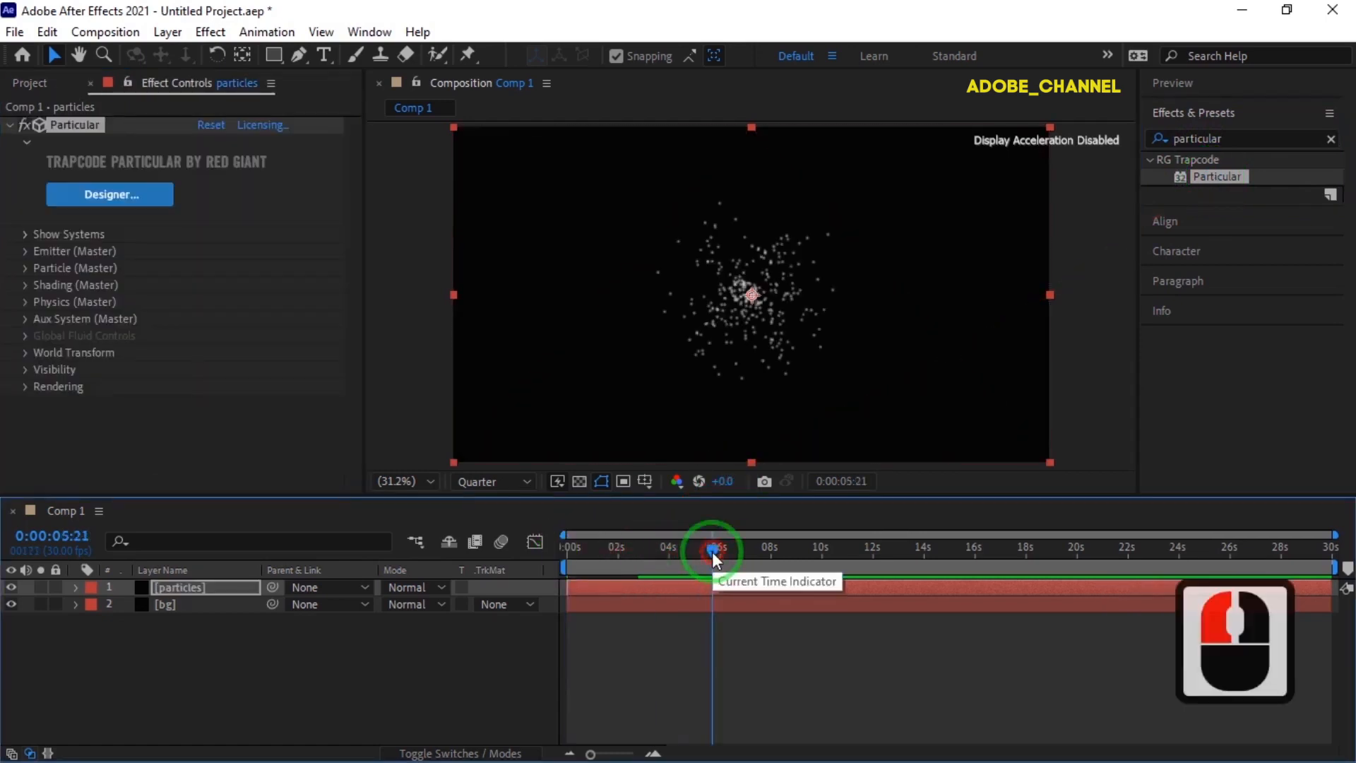
{"action": "left_click", "coordinate": [26, 251]}
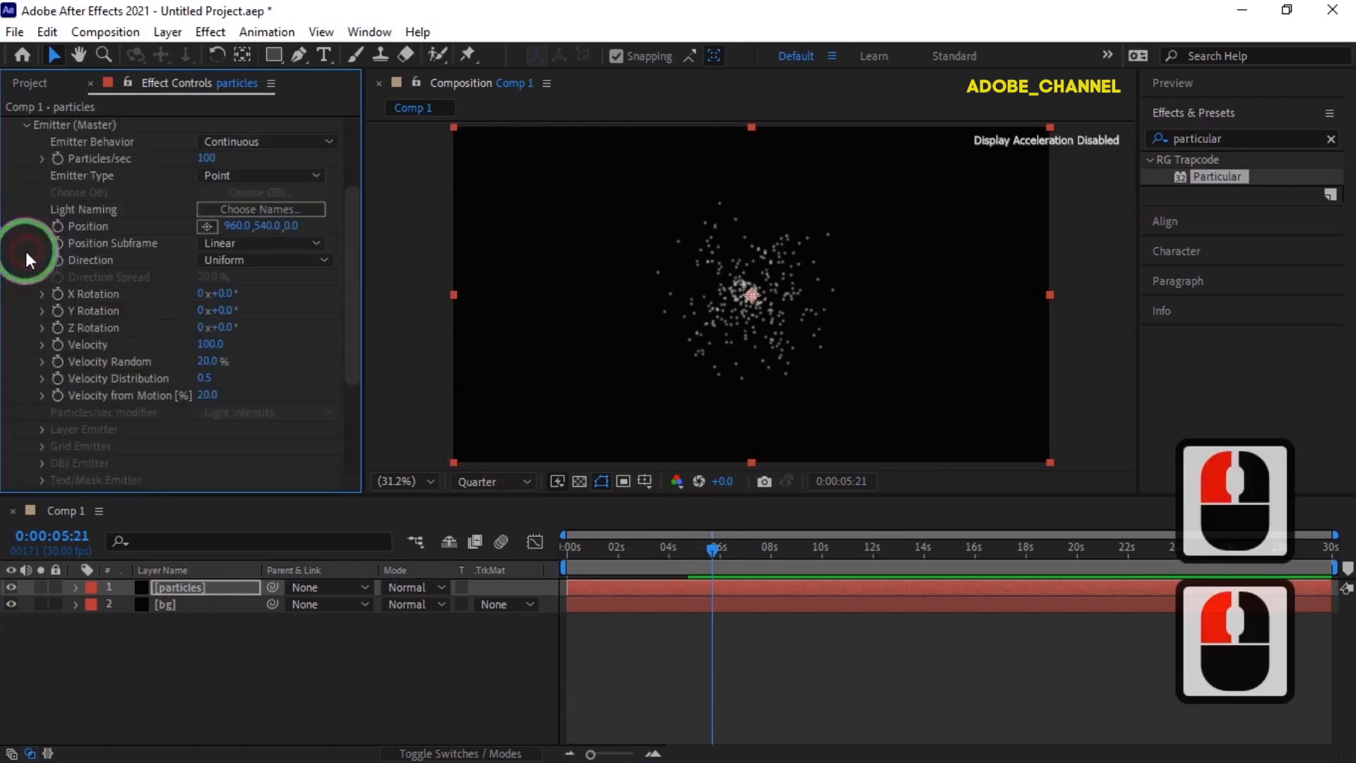
{"action": "left_click", "coordinate": [315, 174]}
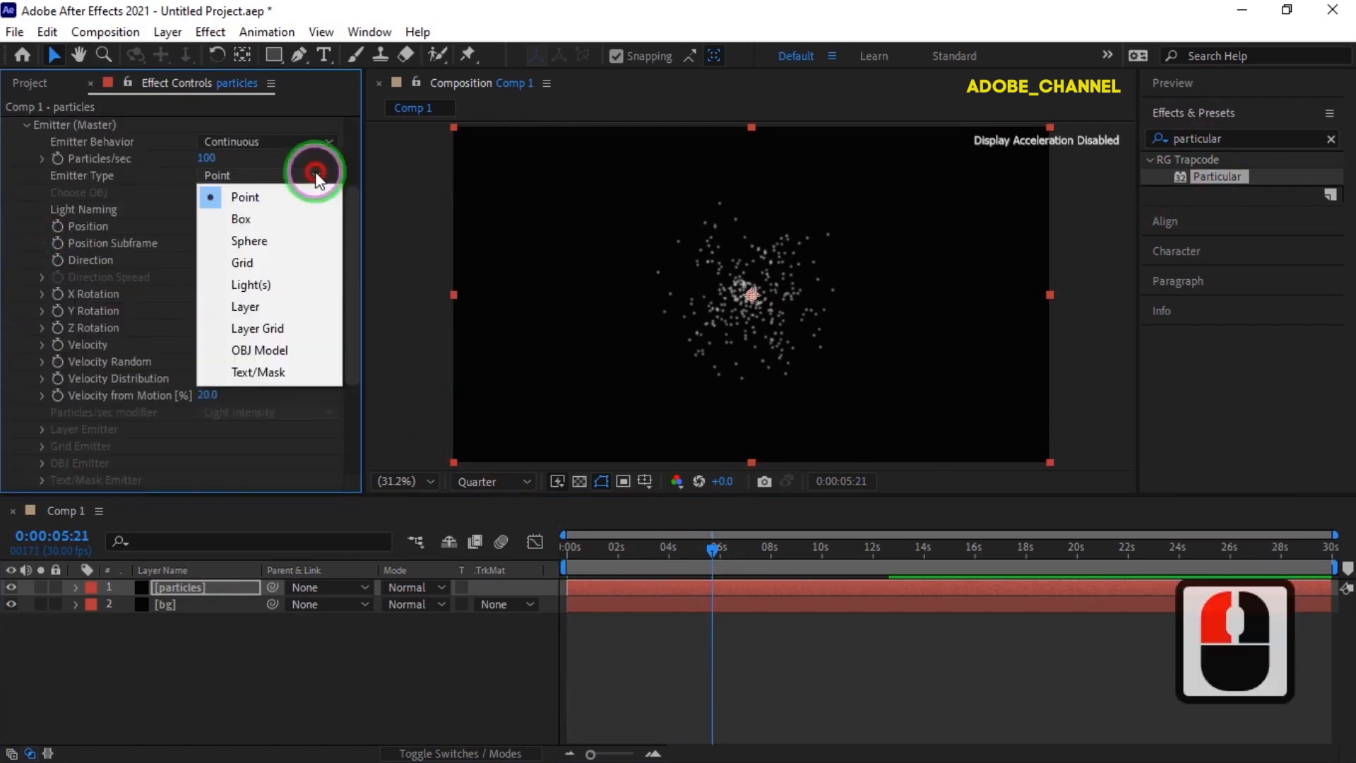
{"action": "left_click", "coordinate": [259, 191]}
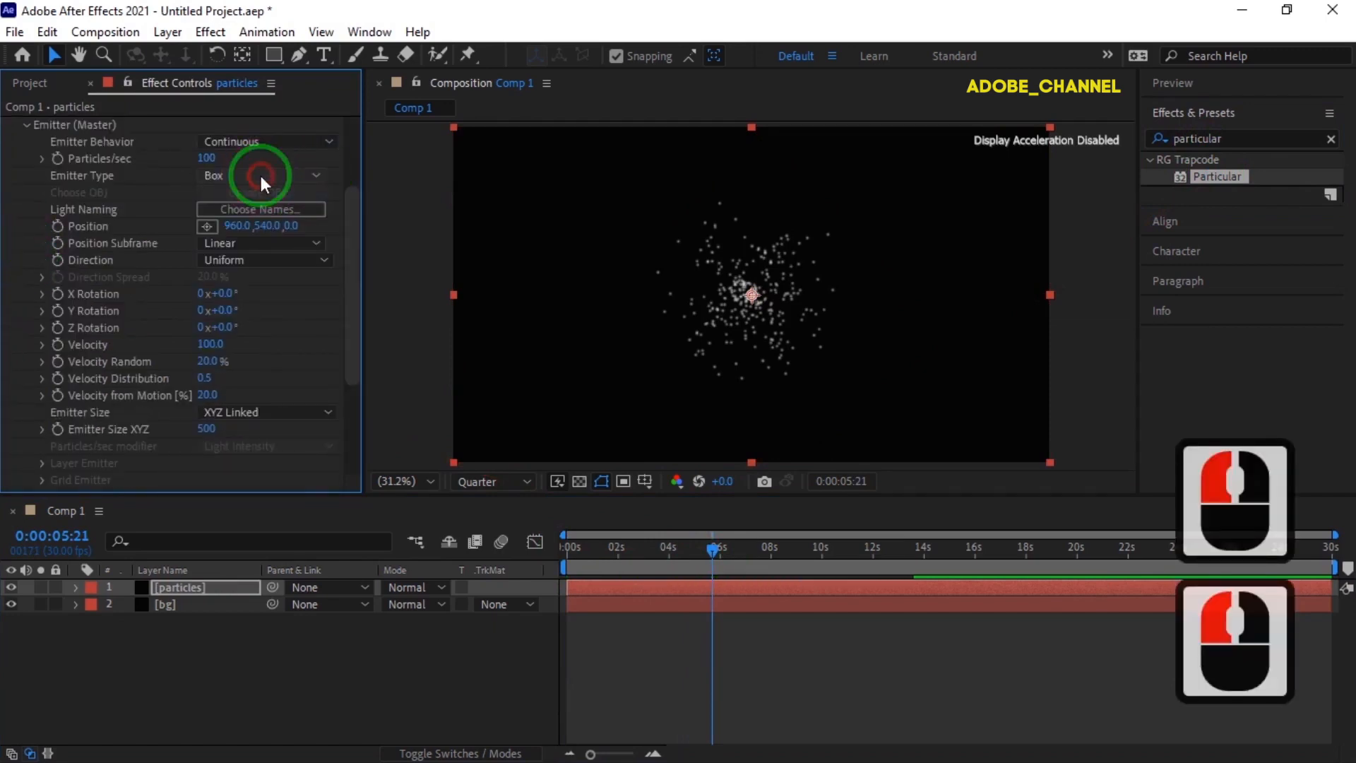
- Set the emitter direction to Directional with a direction spread of 0%
{"action": "left_click", "coordinate": [328, 260]}
{"action": "left_click", "coordinate": [298, 300]}
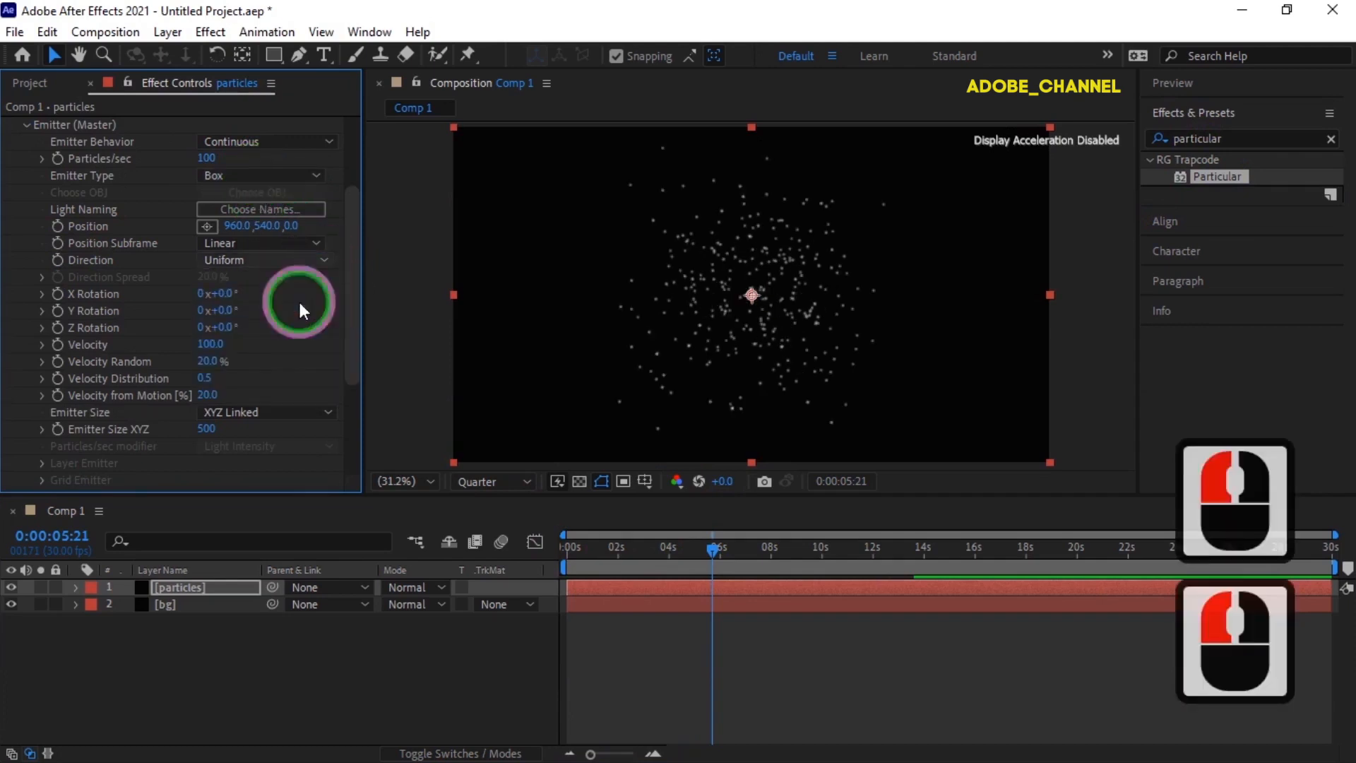
{"action": "left_click", "coordinate": [208, 276]}
{"action": "type", "text": "0"}
{"action": "key", "text": "Return"}
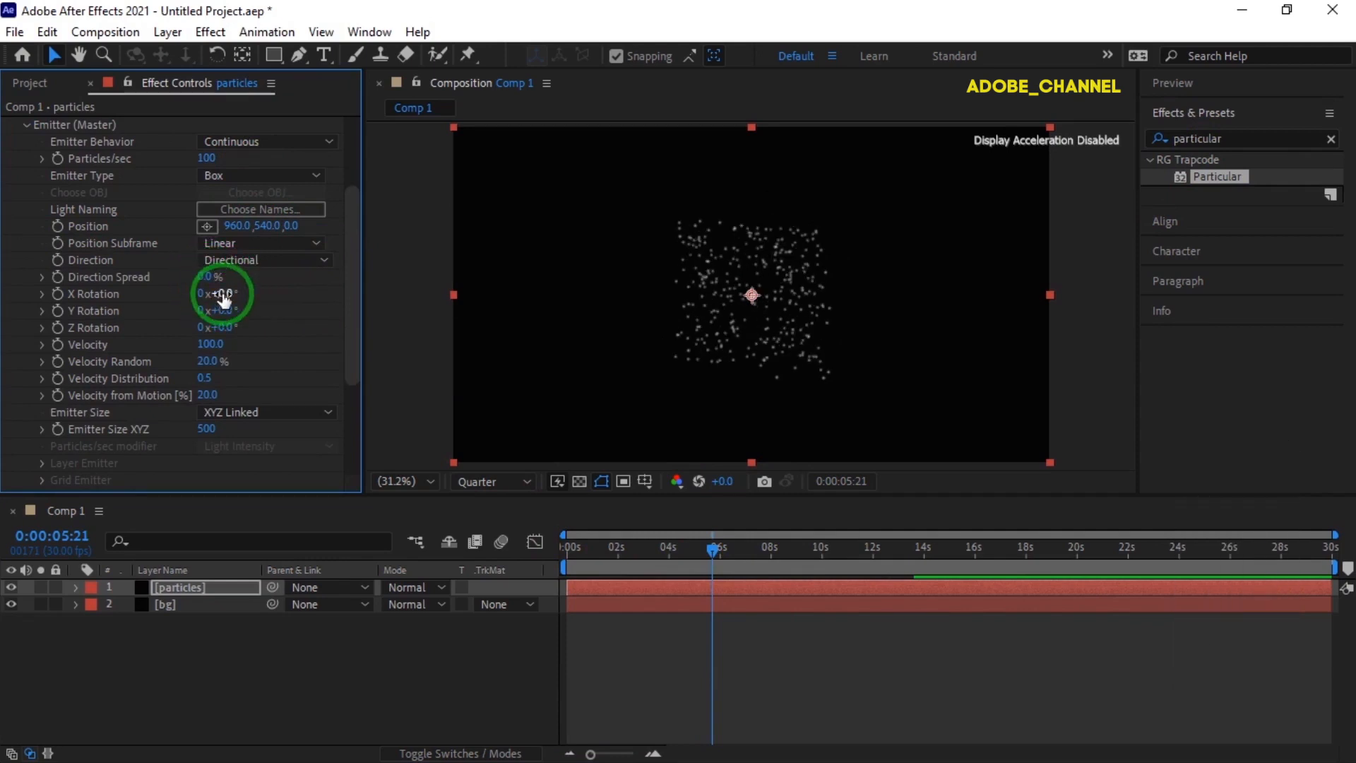
- Rotate the emitter to 90° in X Rotation and 210° in Z Rotation
{"action": "left_click", "coordinate": [224, 296]}
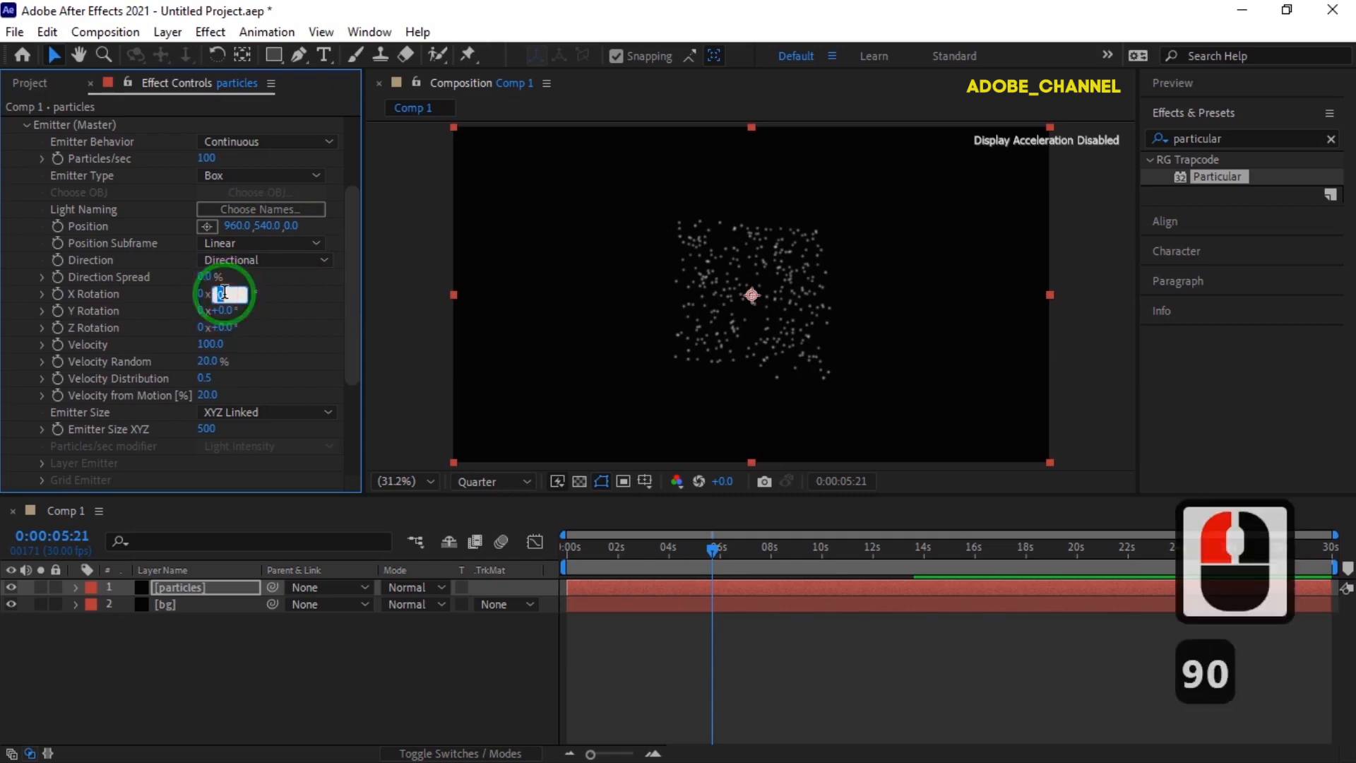
{"action": "type", "text": "90"}
{"action": "key", "text": "Return"}
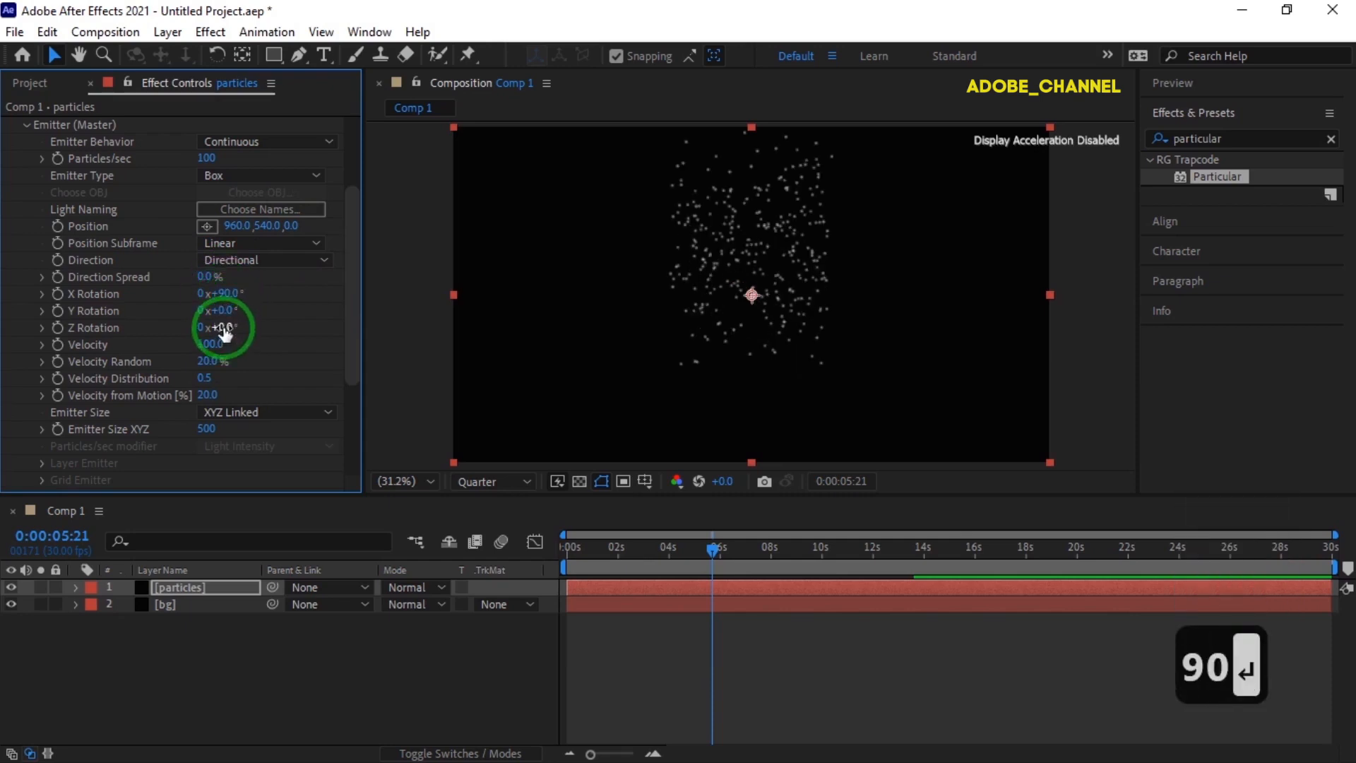
{"action": "left_click", "coordinate": [221, 326]}
{"action": "type", "text": "210"}
{"action": "key", "text": "Return"}
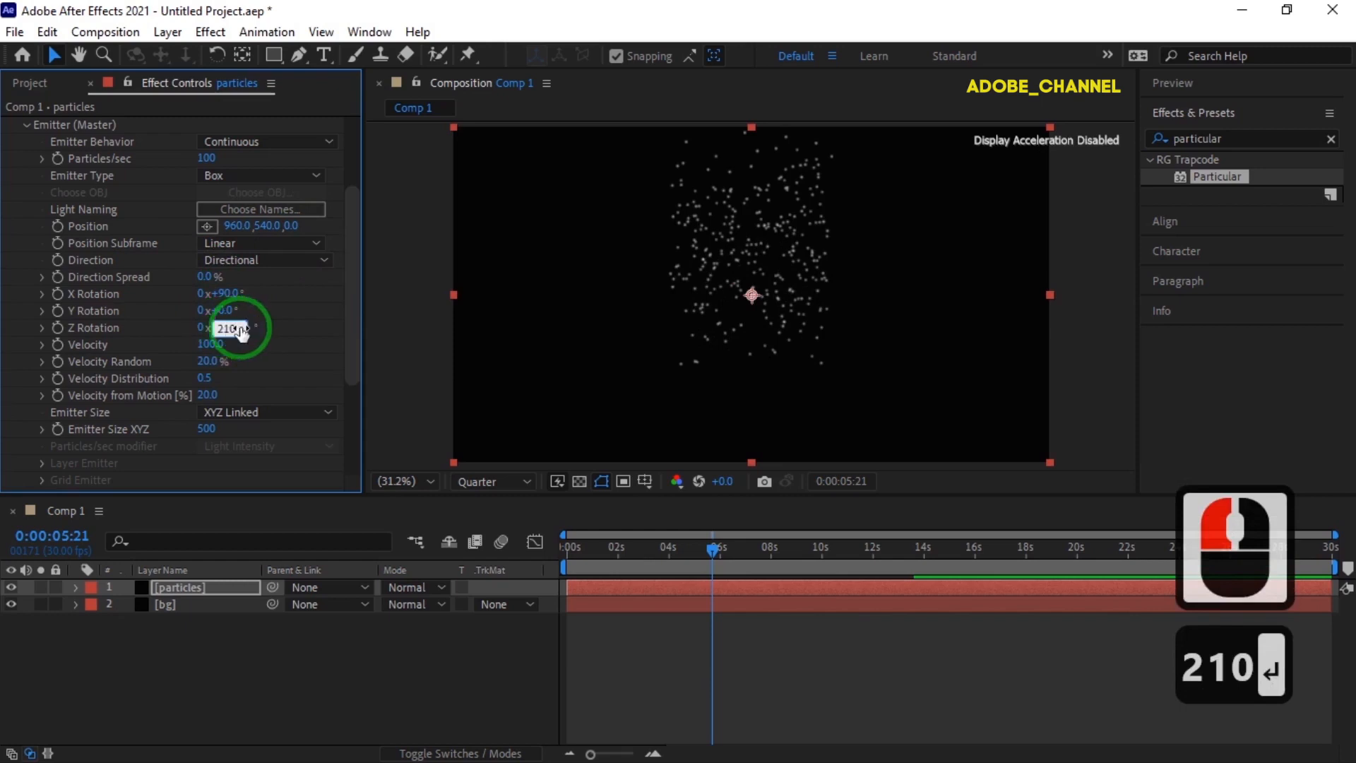
- Set the emitter's velocity to -300 and its Emitter Size XYZ to 2000
{"action": "left_click", "coordinate": [210, 345]}
{"action": "type", "text": "-30"}
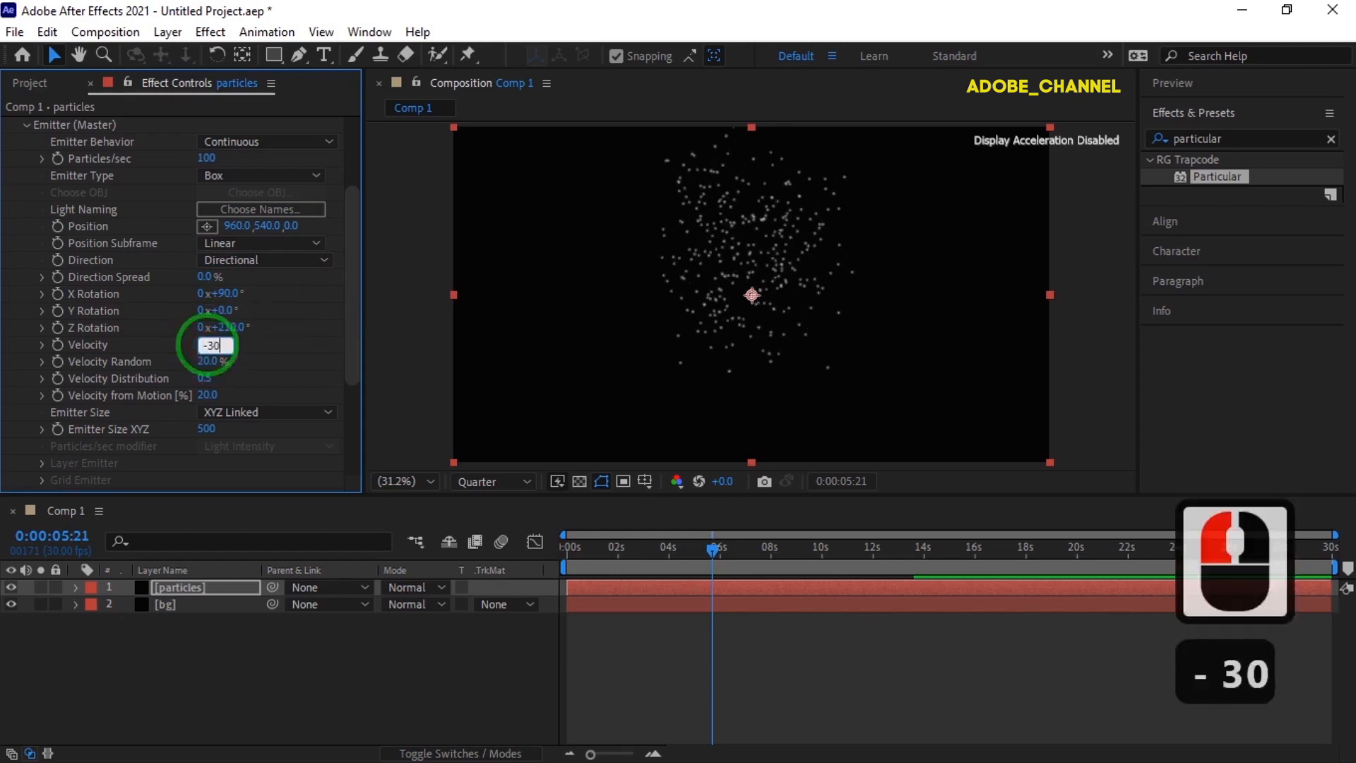
{"action": "type", "text": "0"}
{"action": "key", "text": "Return"}
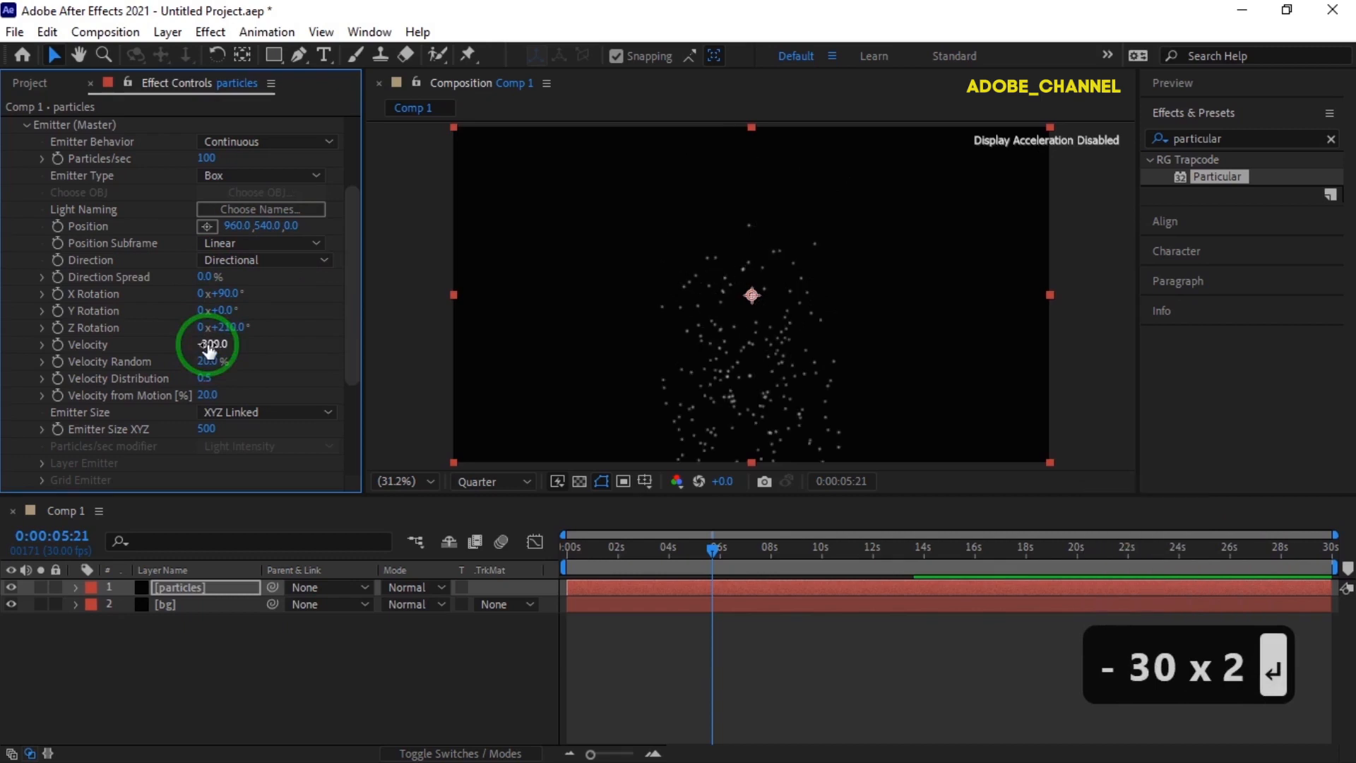
{"action": "left_click", "coordinate": [206, 431]}
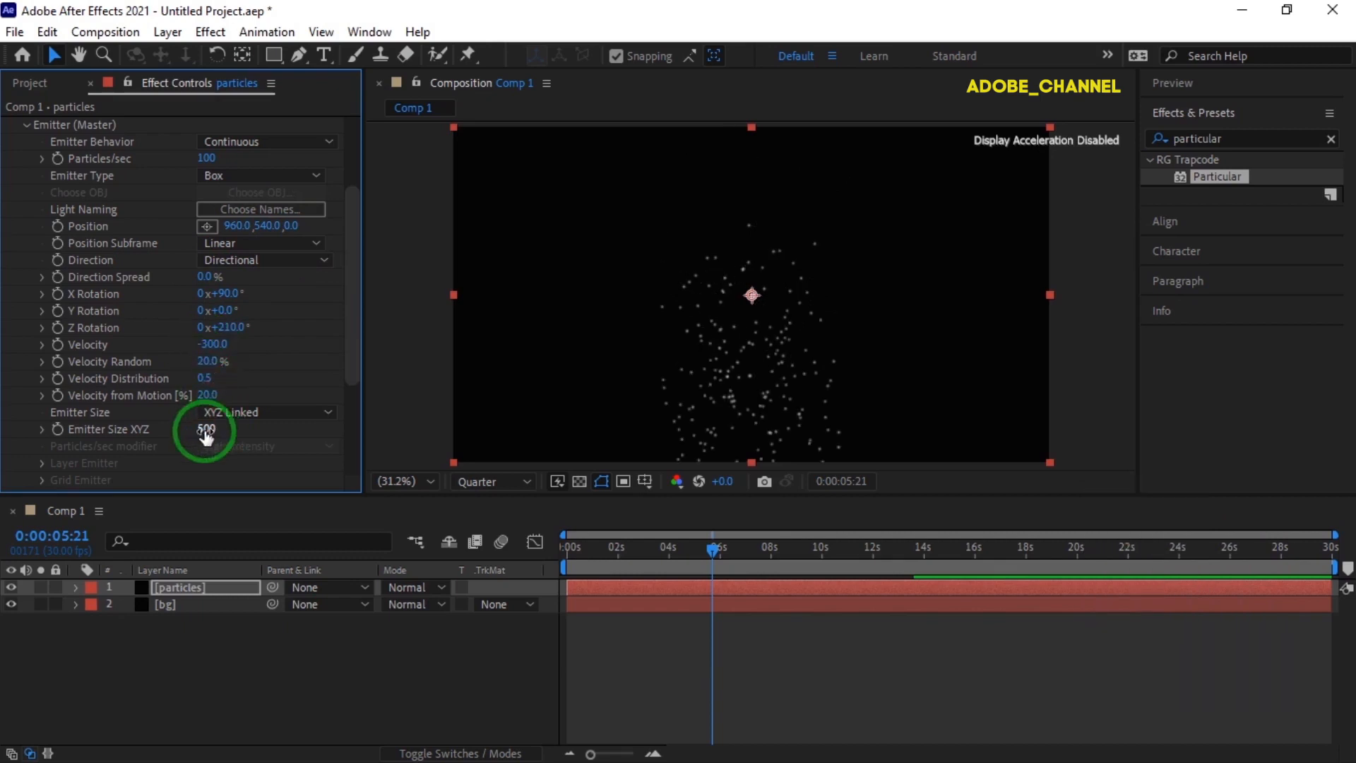
{"action": "type", "text": "2000"}
{"action": "key", "text": "Return"}
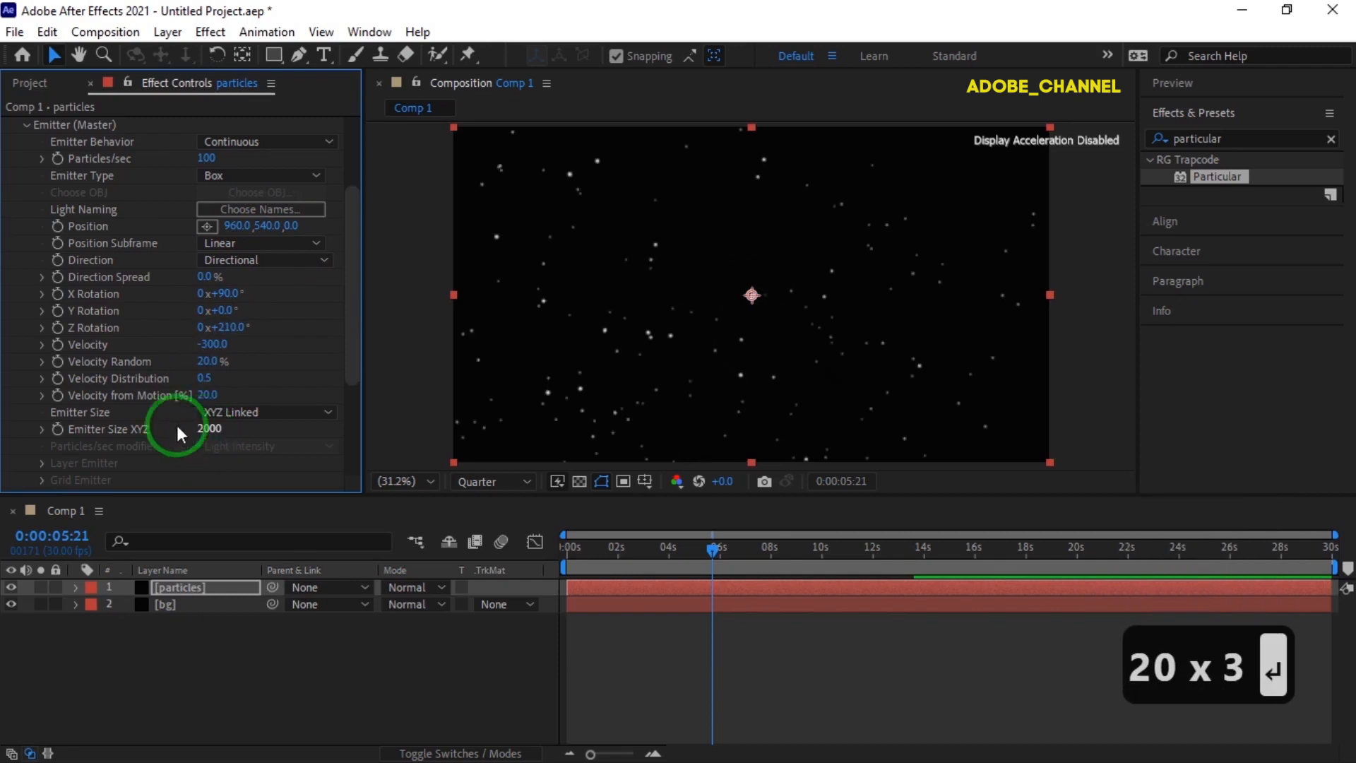
- In the Particle (Master) settings, set Life Random to 50% and the particle type to Star (No DOF)
{"action": "scroll", "coordinate": [95, 414], "scroll_direction": "down", "scroll_amount": 4}
{"action": "scroll", "coordinate": [70, 378], "scroll_direction": "down", "scroll_amount": 2}
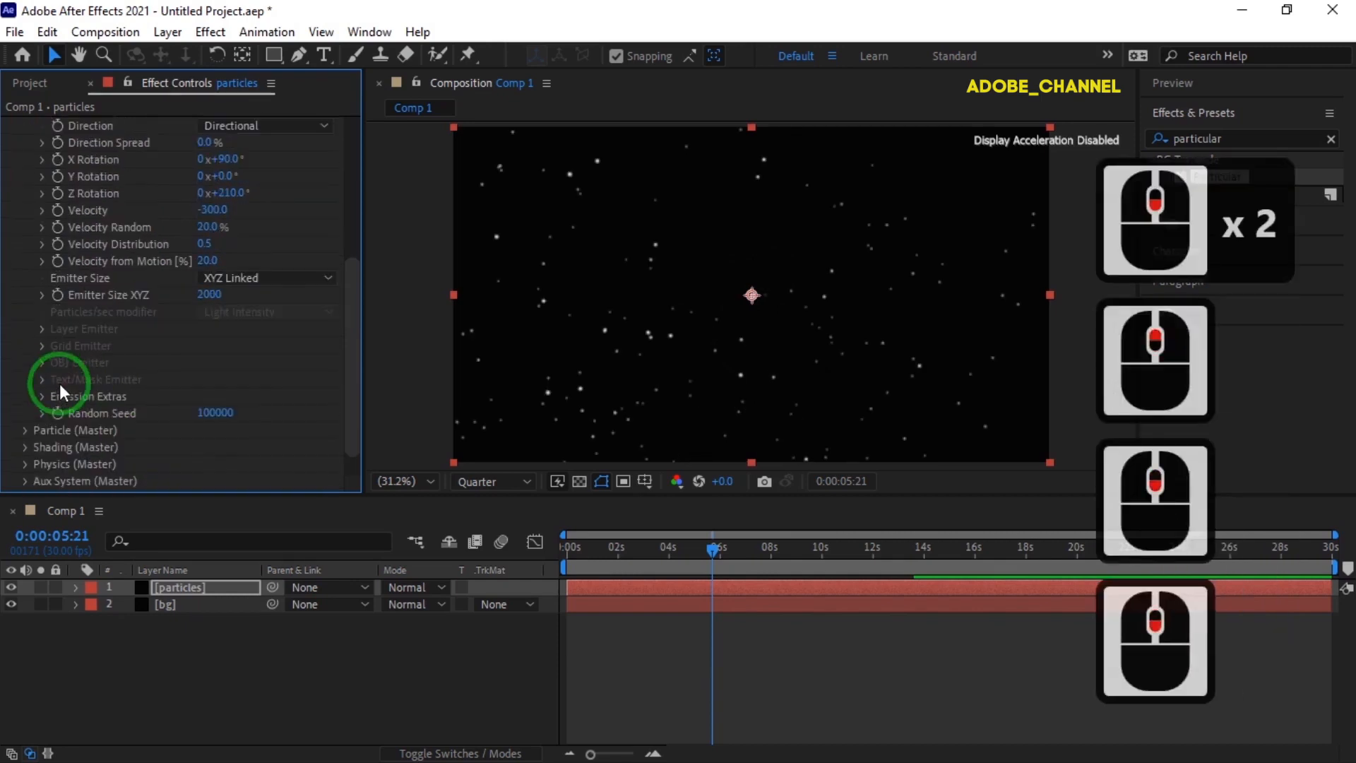
{"action": "left_click", "coordinate": [26, 430]}
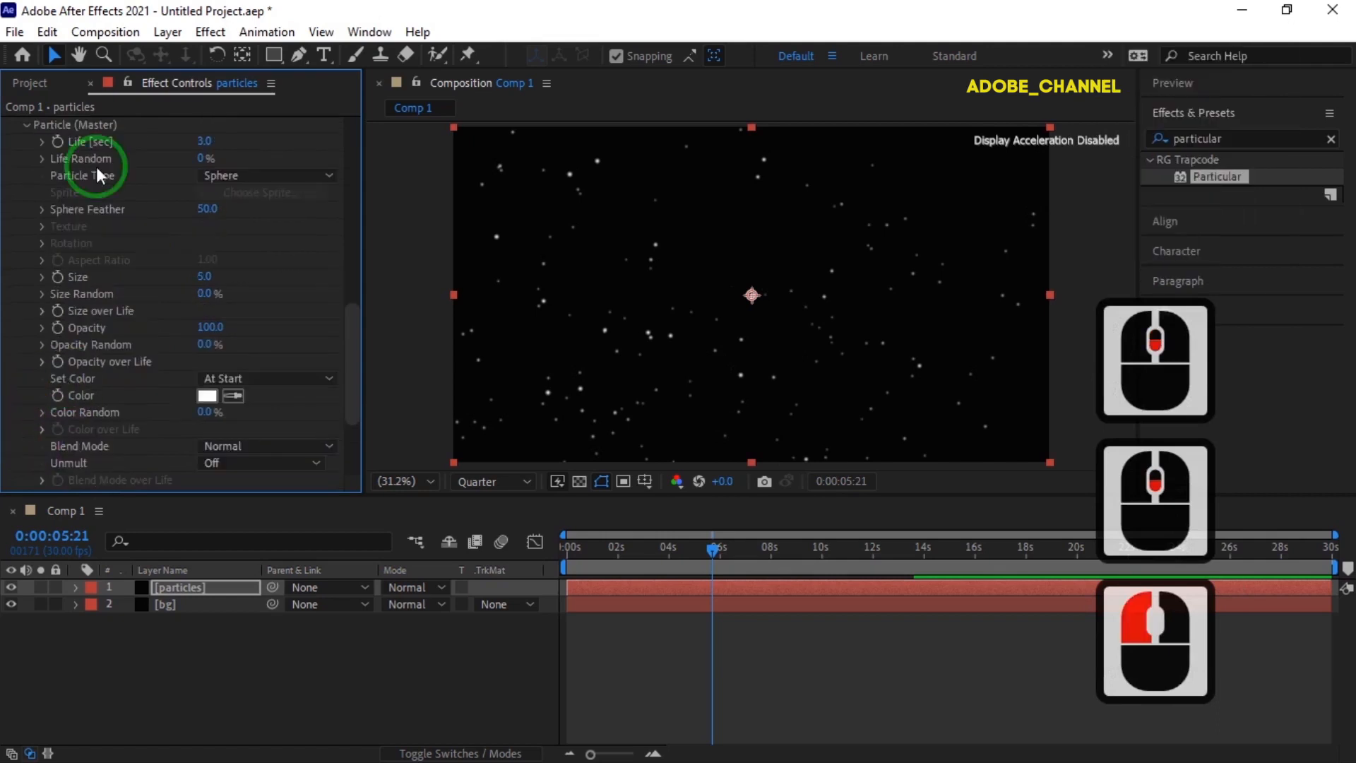
{"action": "left_click", "coordinate": [203, 159]}
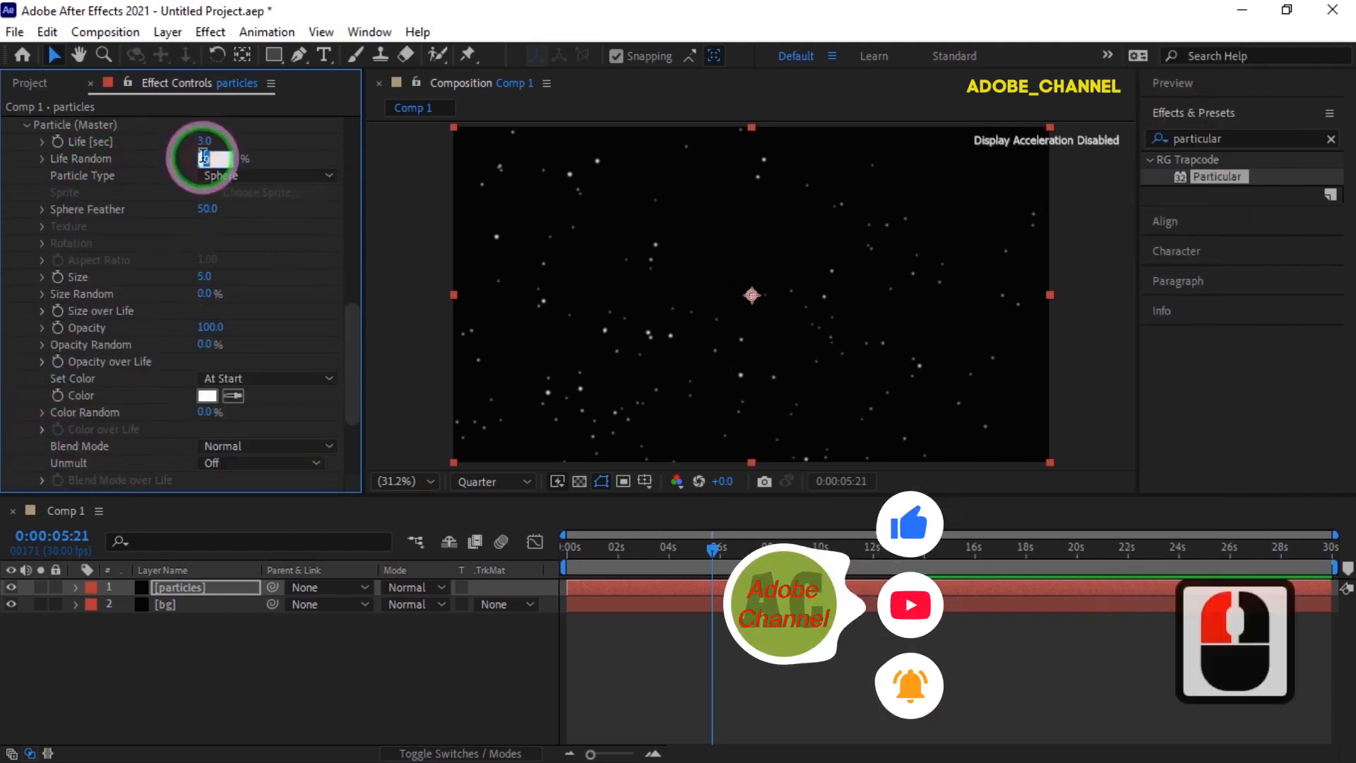
{"action": "type", "text": "50"}
{"action": "key", "text": "Return"}
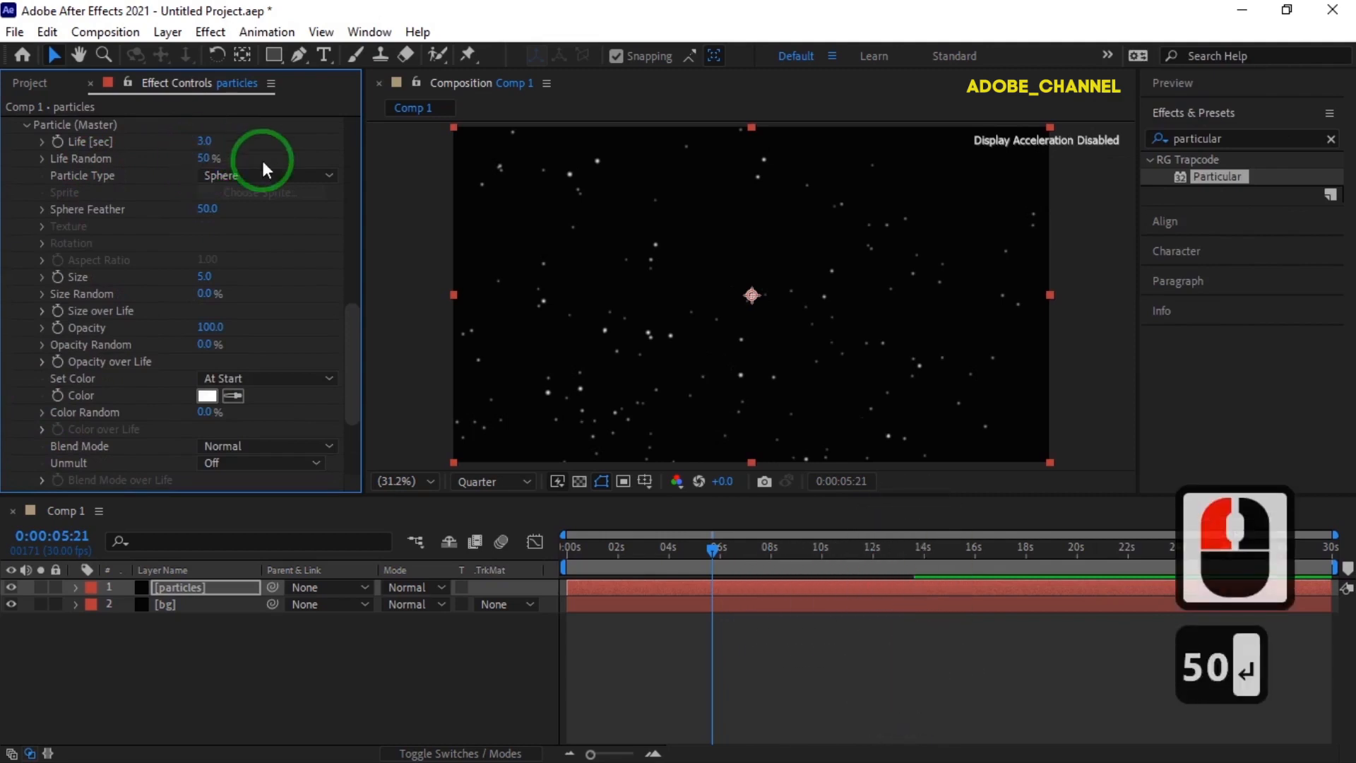
{"action": "left_click", "coordinate": [330, 169]}
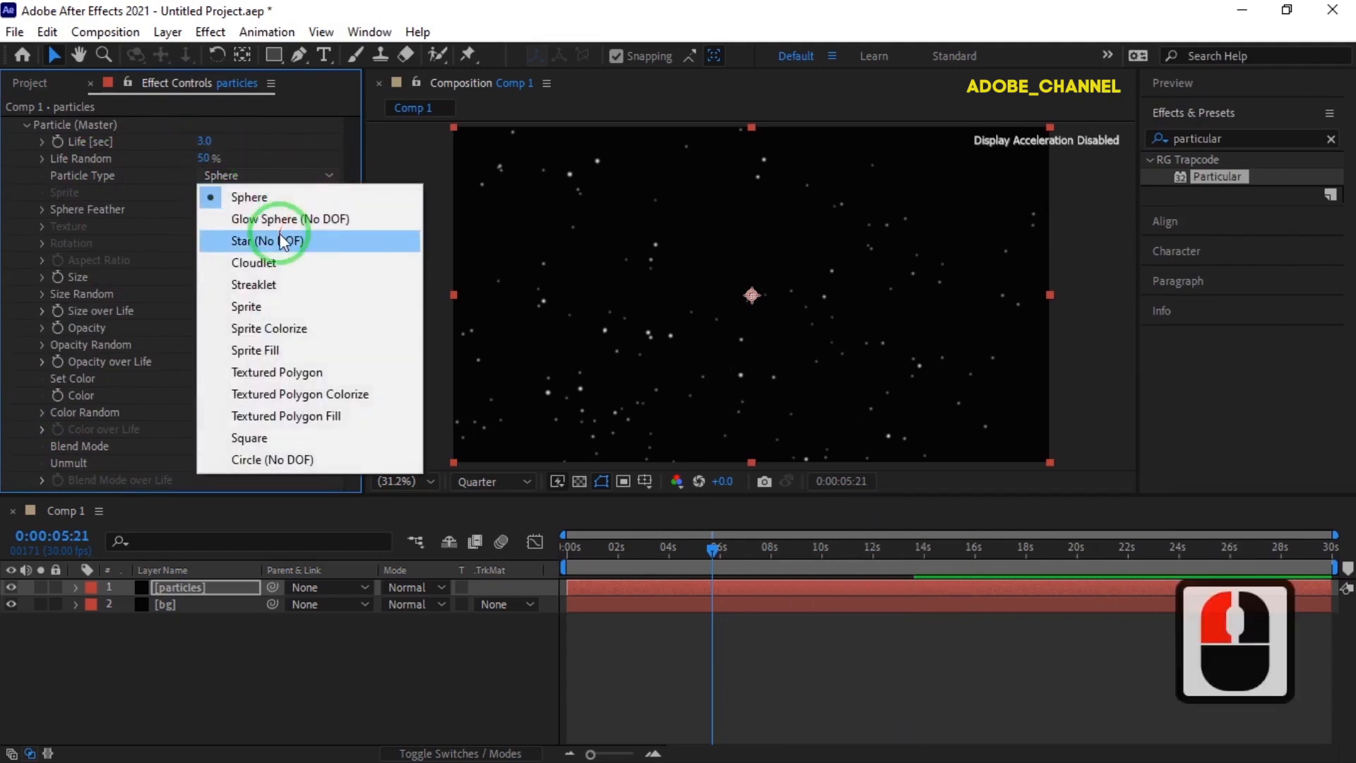
{"action": "left_click", "coordinate": [282, 241]}
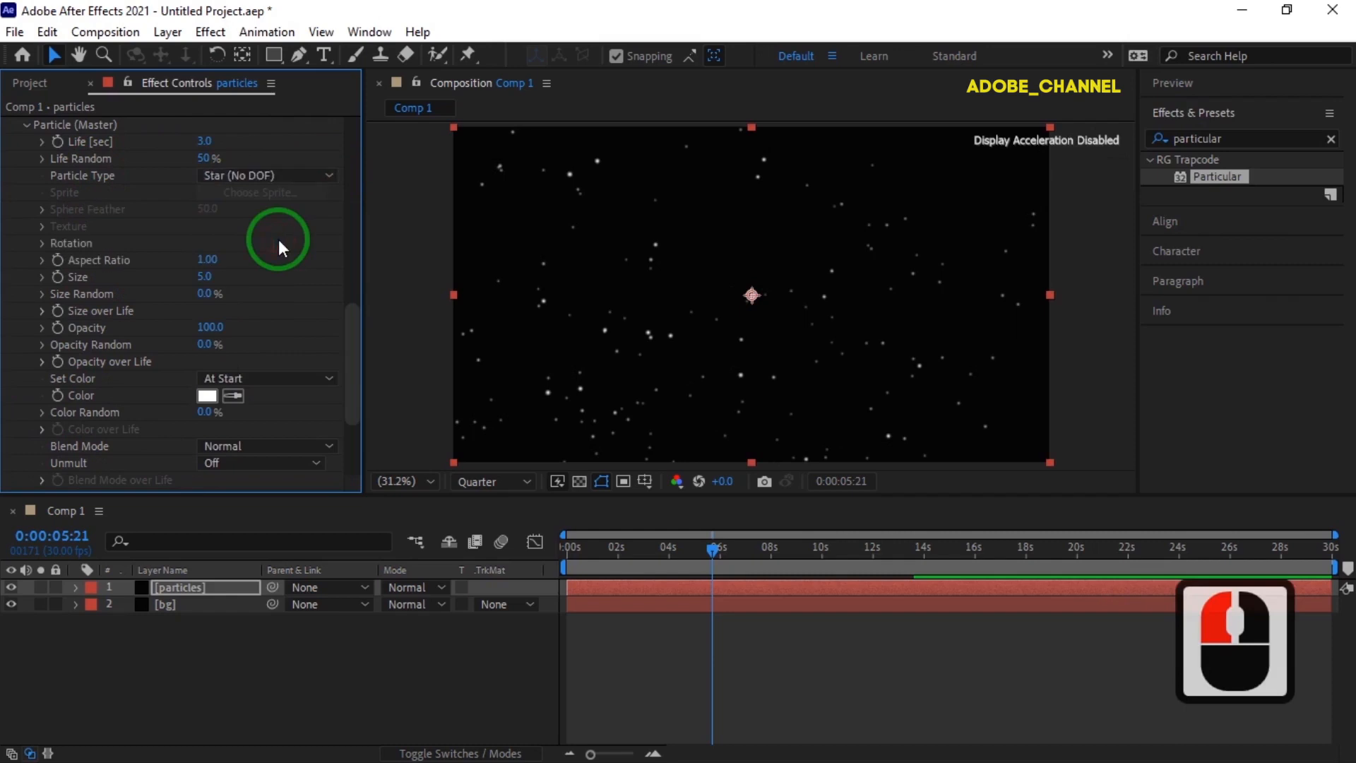
- Set the star particles' size to 12 with a size randomness of 50%
{"action": "left_click", "coordinate": [206, 276]}
{"action": "type", "text": "12"}
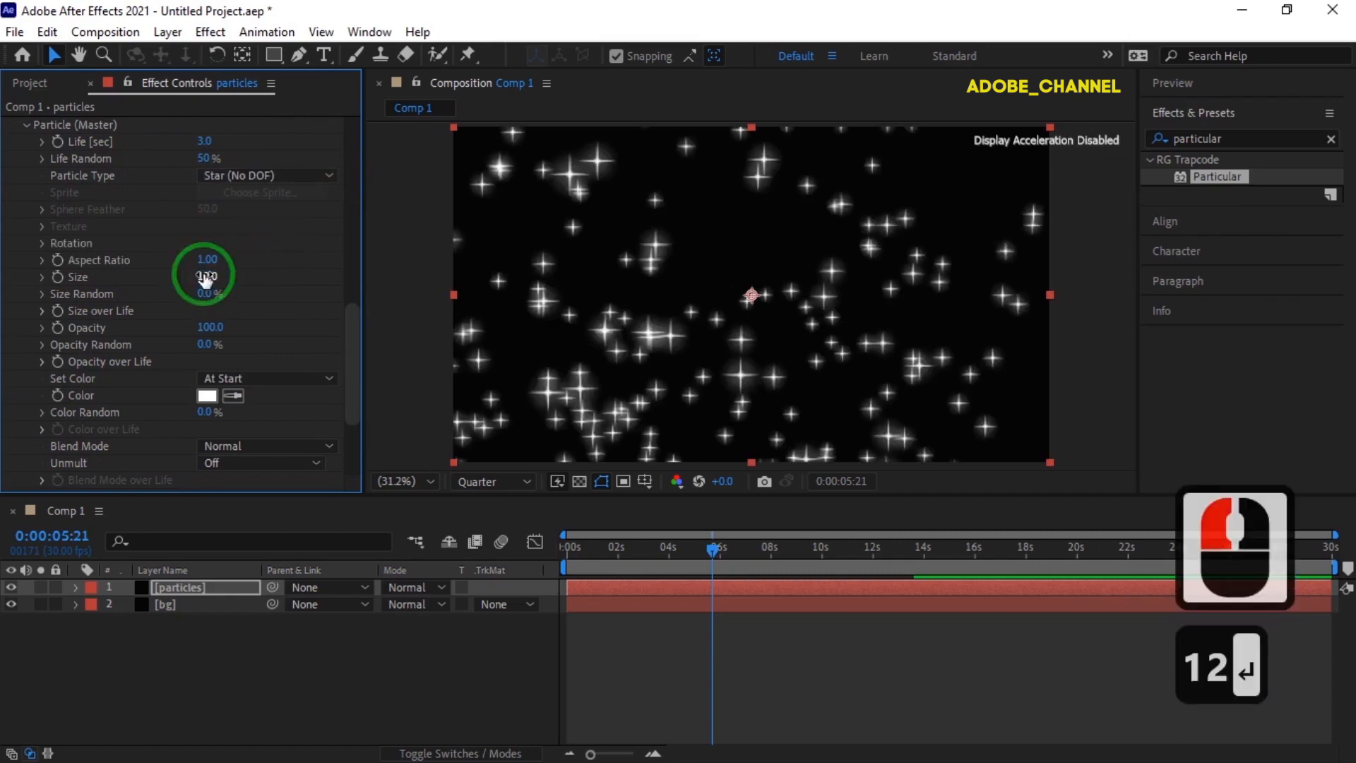
{"action": "left_click", "coordinate": [203, 290]}
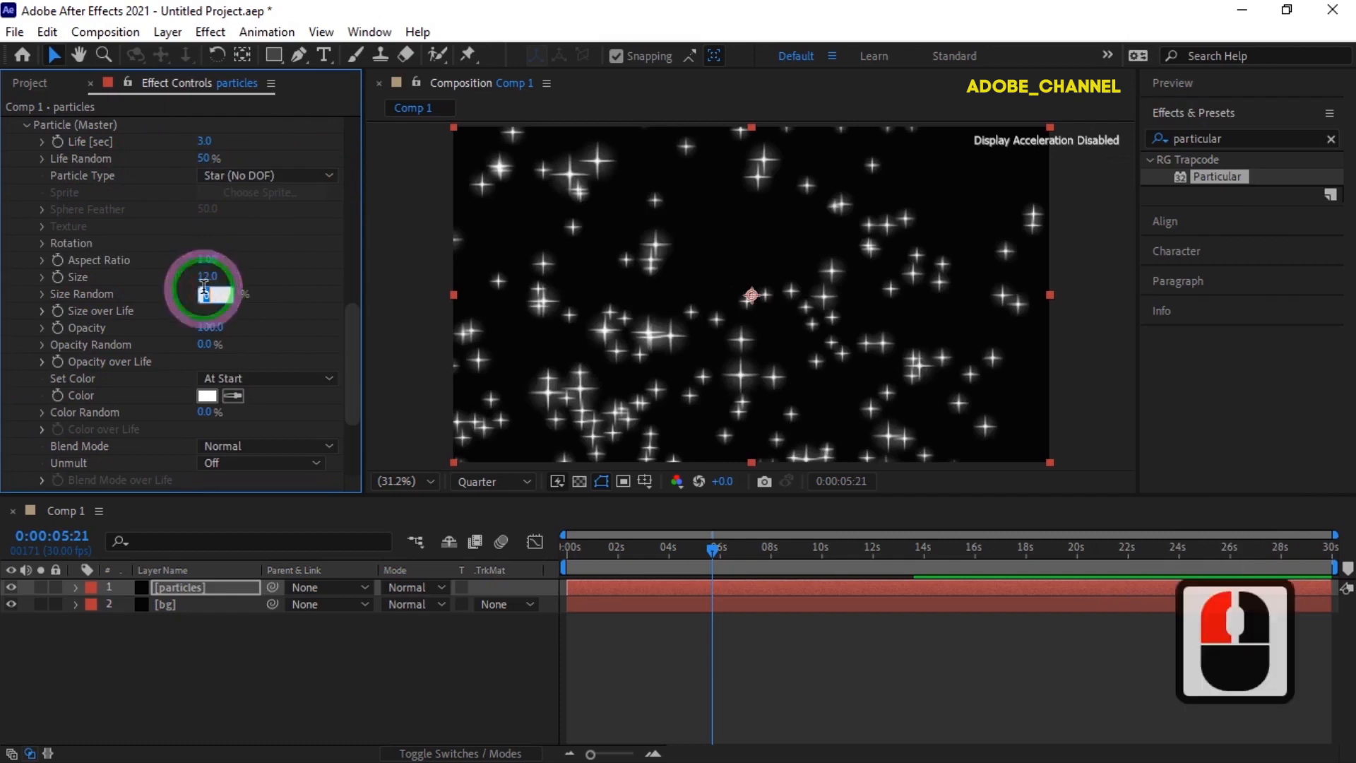
{"action": "type", "text": "50"}
{"action": "key", "text": "Return"}
{"action": "key", "text": "Return"}
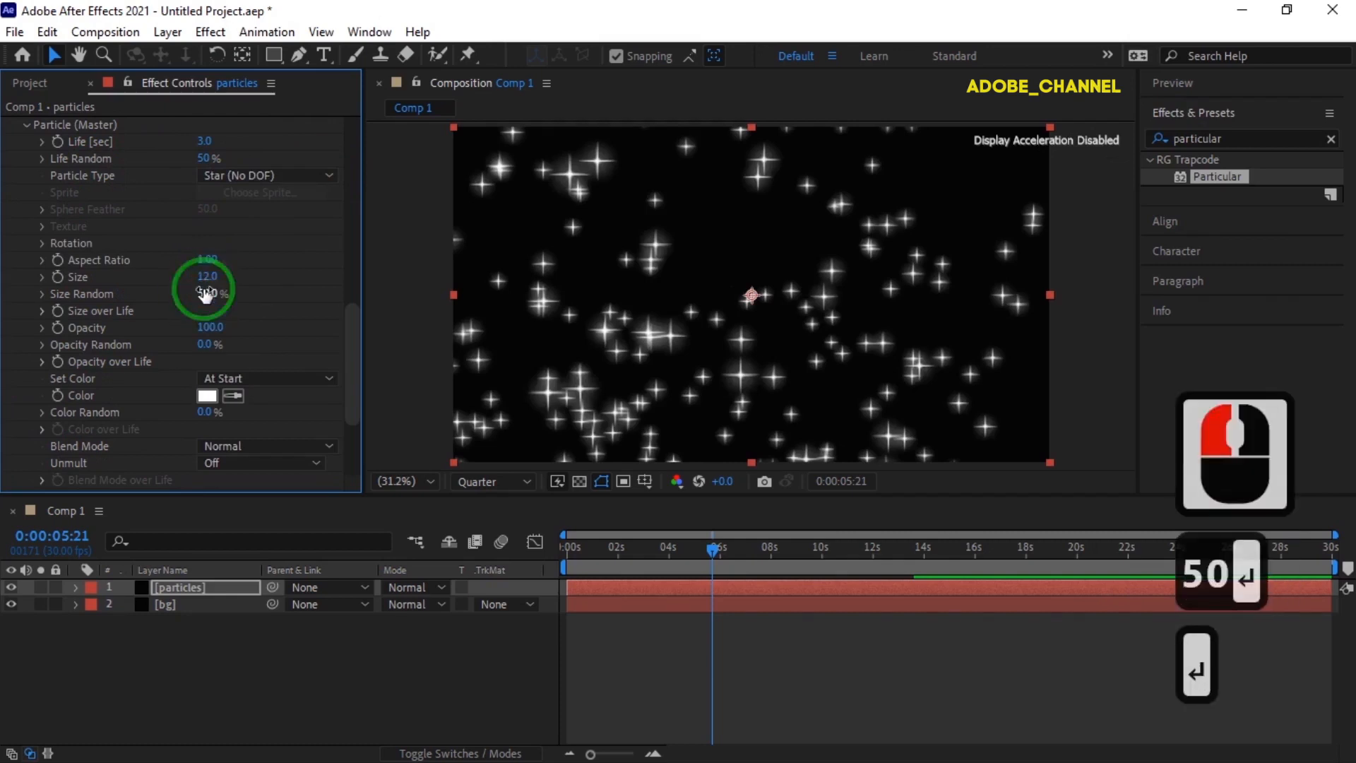
- Color the particles with Random from Gradient, 20% Color Random and the Add blend mode
{"action": "left_click", "coordinate": [327, 378]}
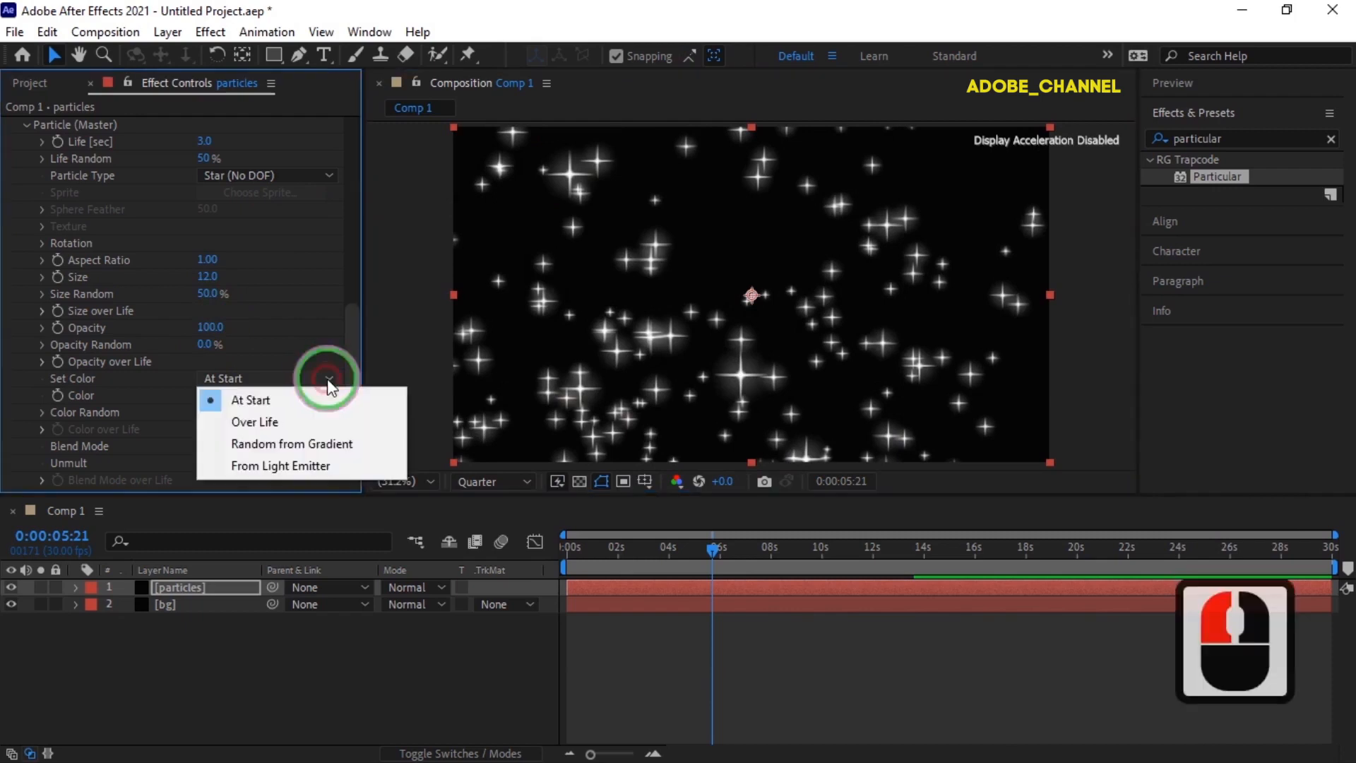
{"action": "left_click", "coordinate": [312, 445]}
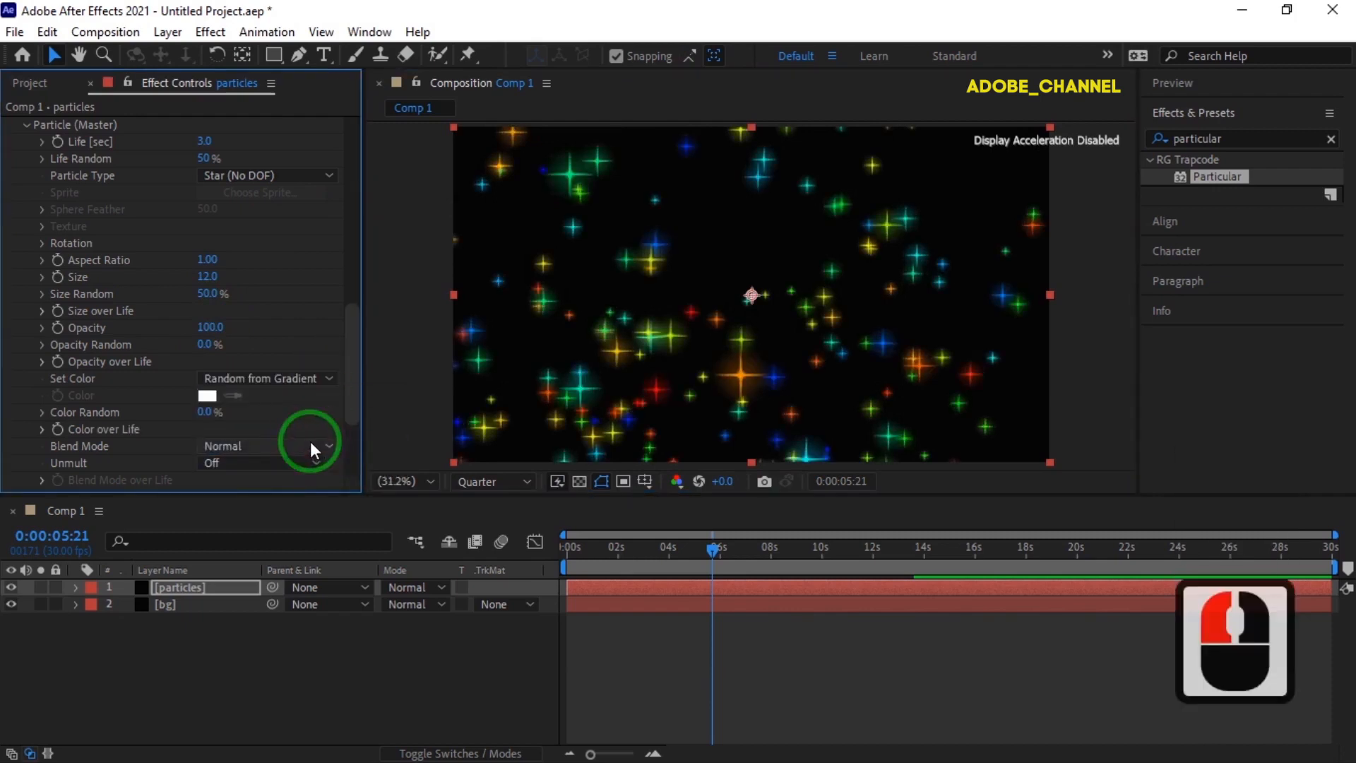
{"action": "double_click", "coordinate": [207, 411]}
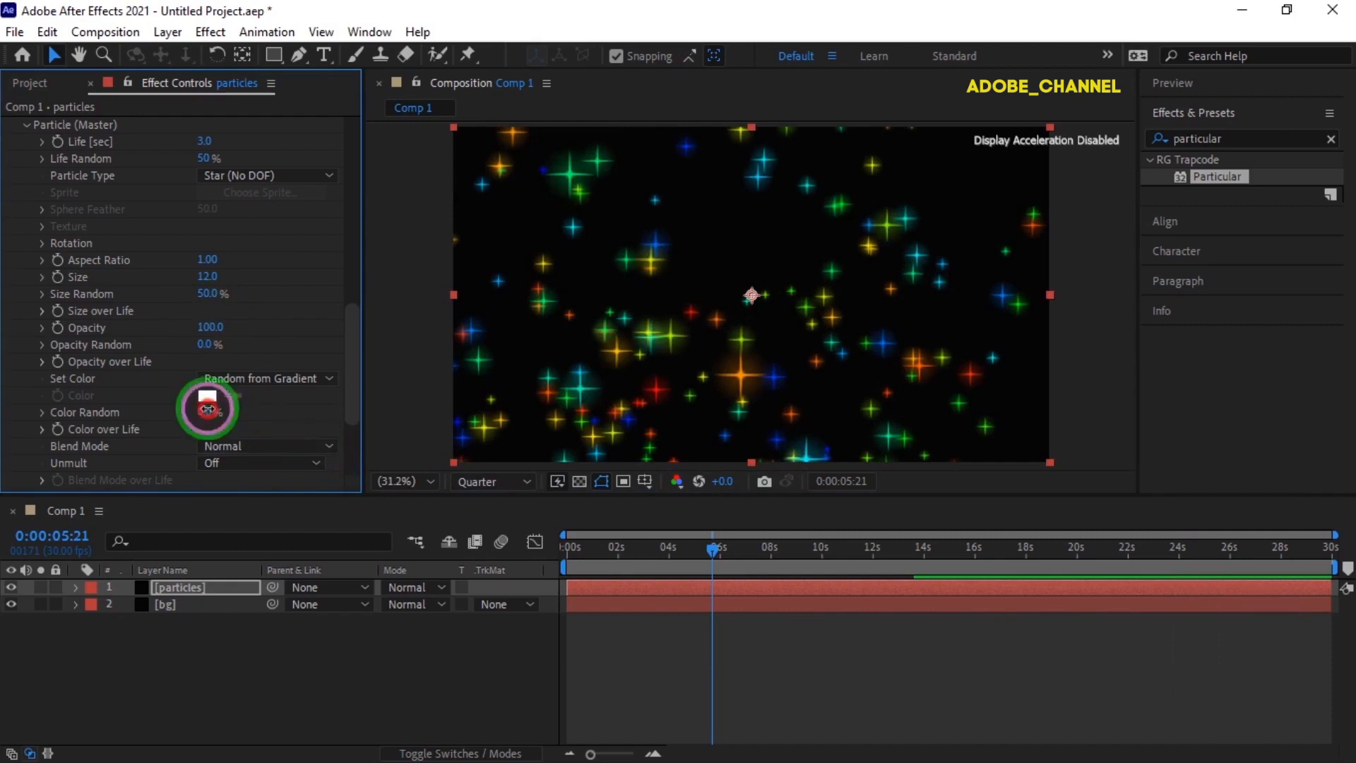
{"action": "type", "text": "20"}
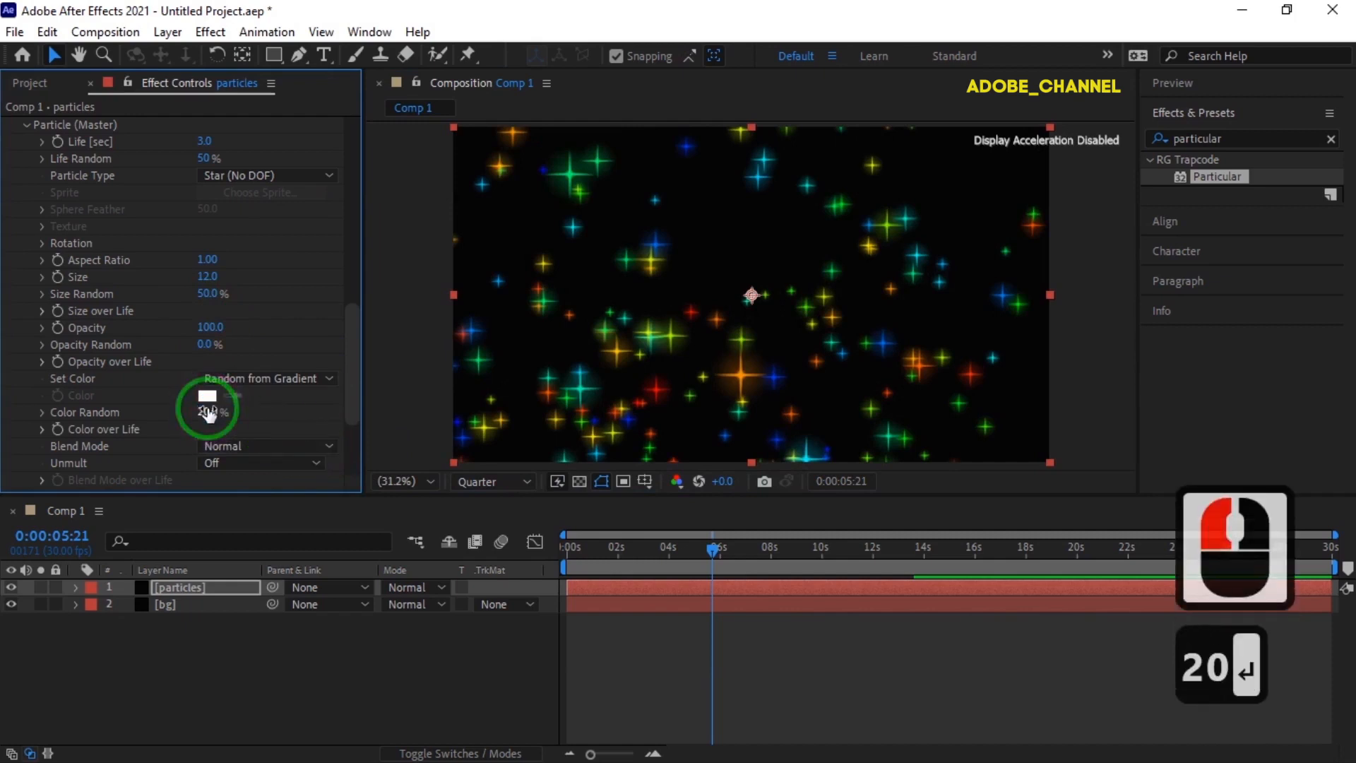
{"action": "left_click", "coordinate": [329, 446]}
{"action": "left_click", "coordinate": [248, 489]}
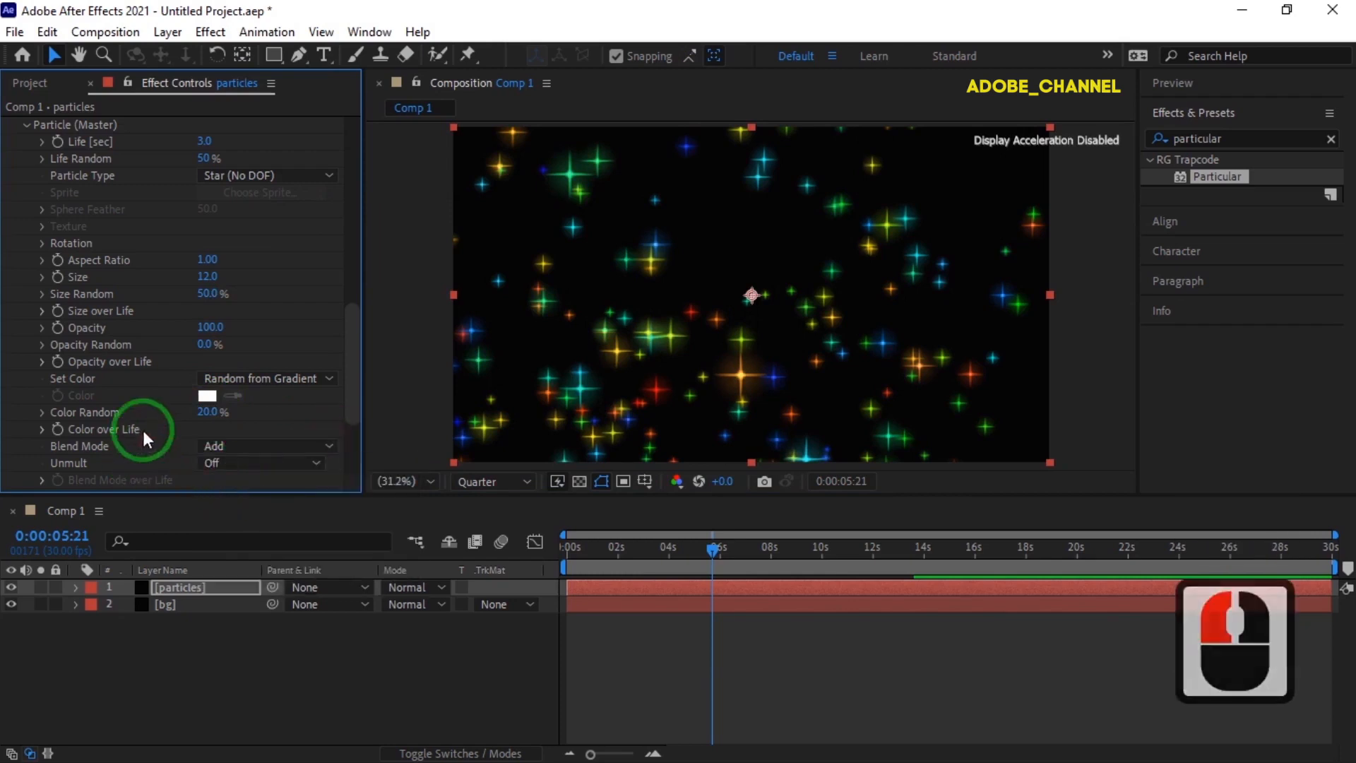
- Set the Glow size of the star particles to 400
{"action": "scroll", "coordinate": [140, 438], "scroll_direction": "down", "scroll_amount": 2}
{"action": "left_click", "coordinate": [44, 452]}
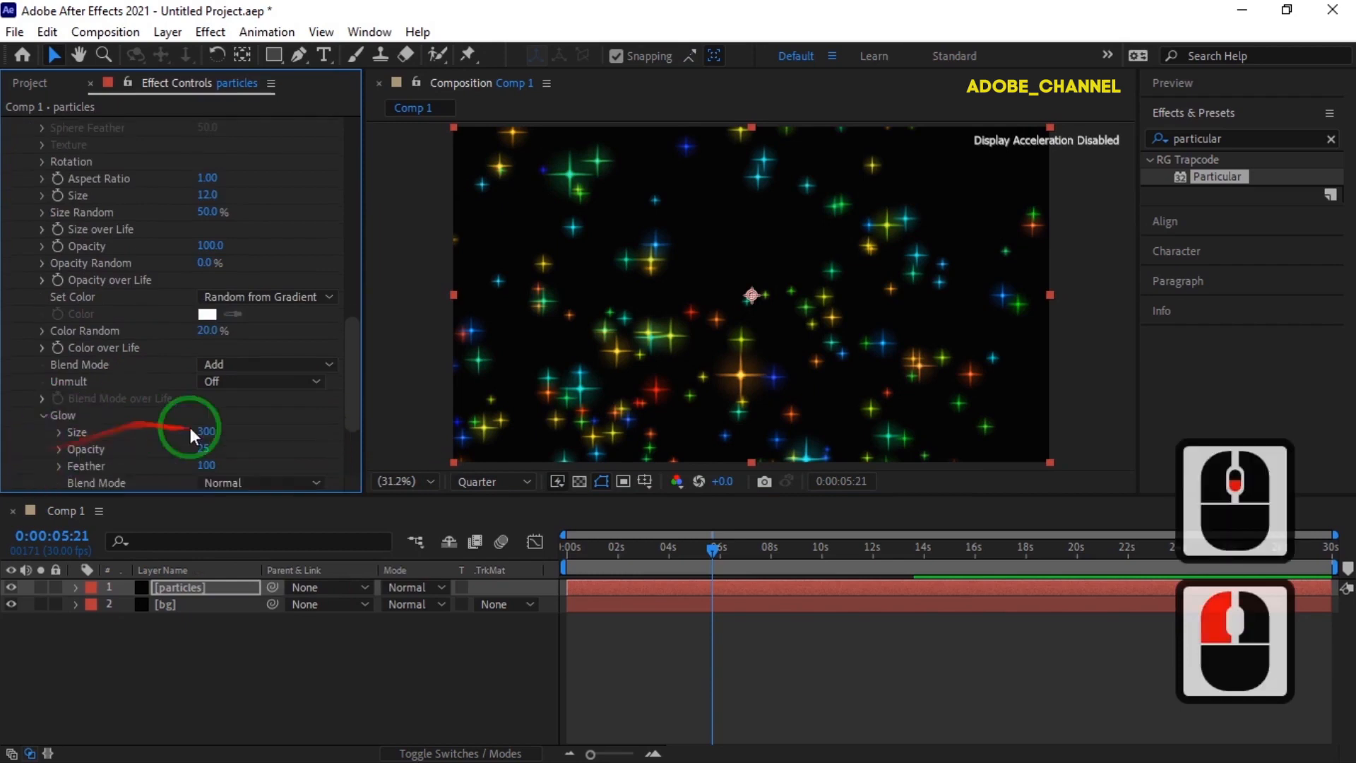
{"action": "left_click", "coordinate": [207, 432]}
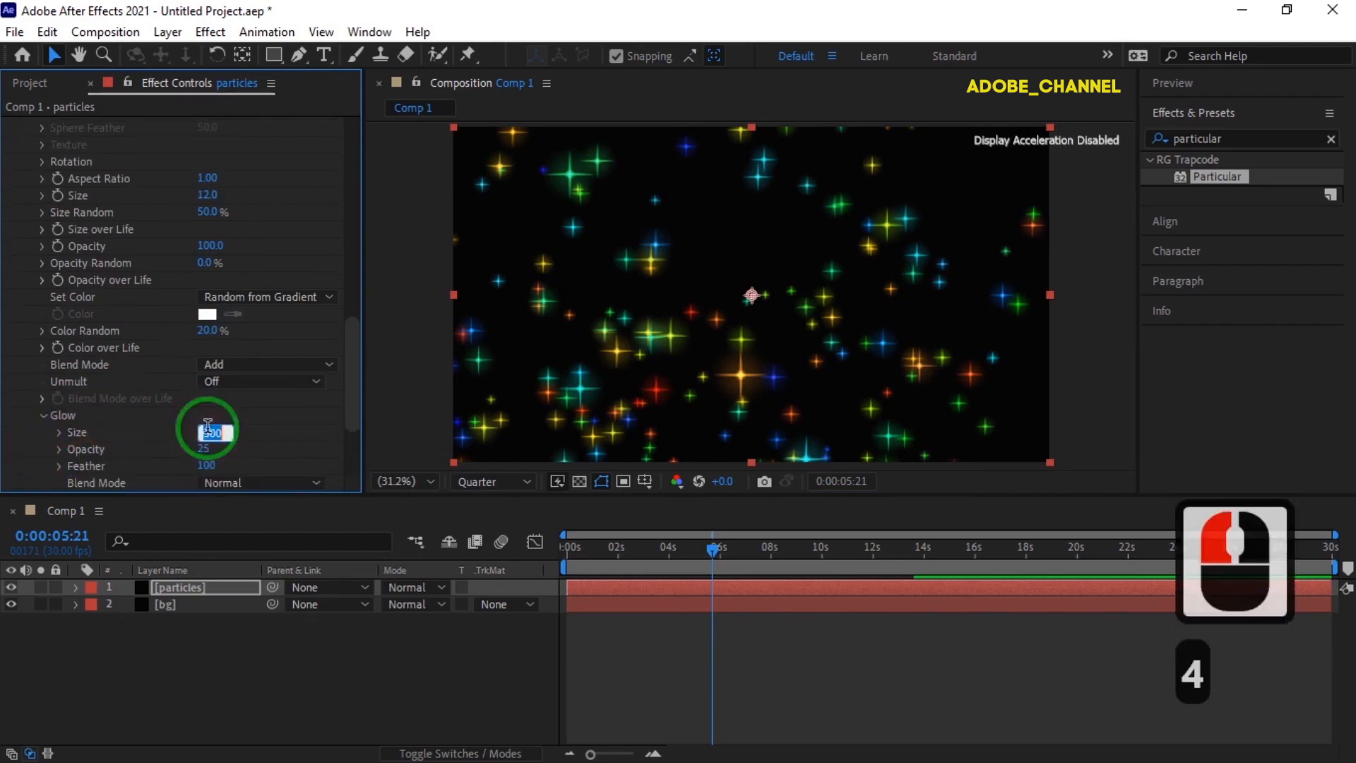
{"action": "type", "text": "400"}
{"action": "key", "text": "Return"}
- In the Aux System (Master) settings, set Emit to Continuously and Inherit Main Velocity to 50
{"action": "scroll", "coordinate": [186, 432], "scroll_direction": "down", "scroll_amount": 2}
{"action": "scroll", "coordinate": [138, 413], "scroll_direction": "down", "scroll_amount": 1}
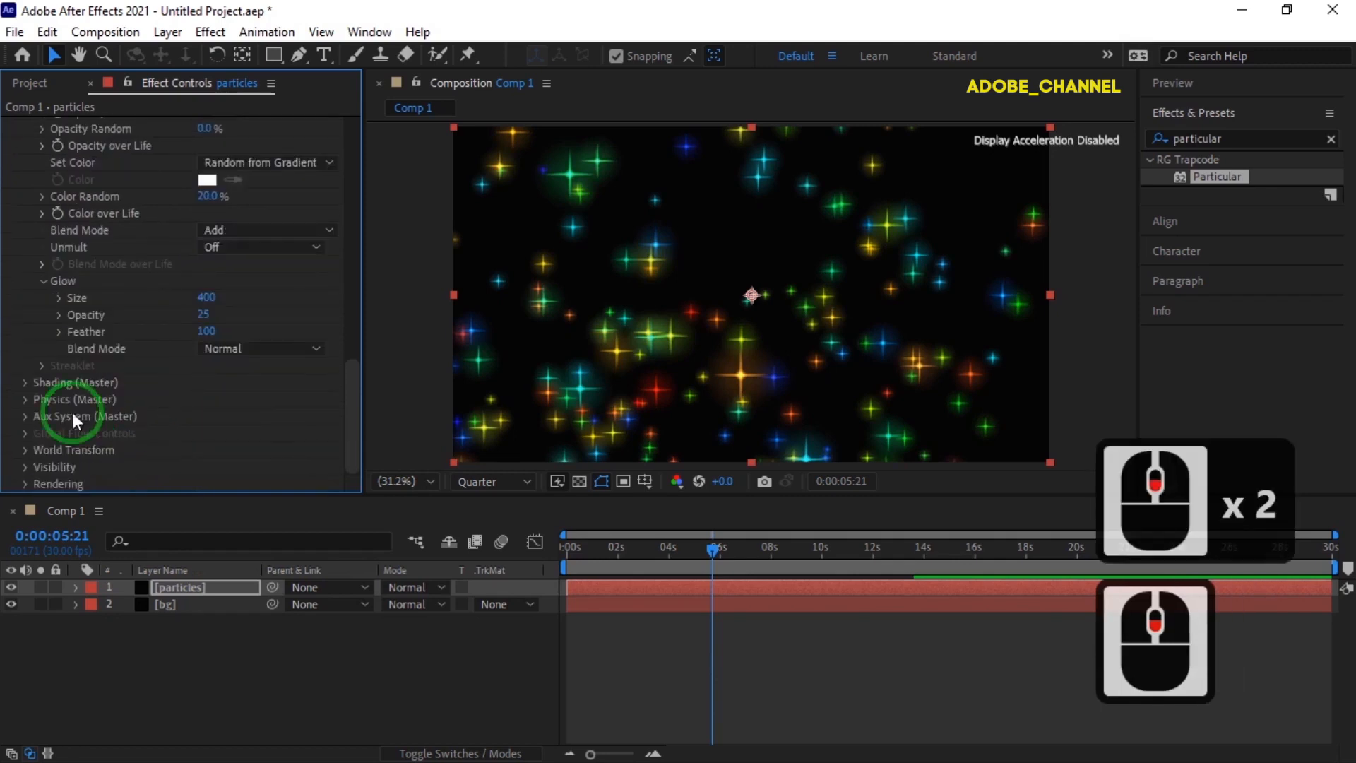
{"action": "left_click", "coordinate": [25, 419]}
{"action": "left_click", "coordinate": [329, 139]}
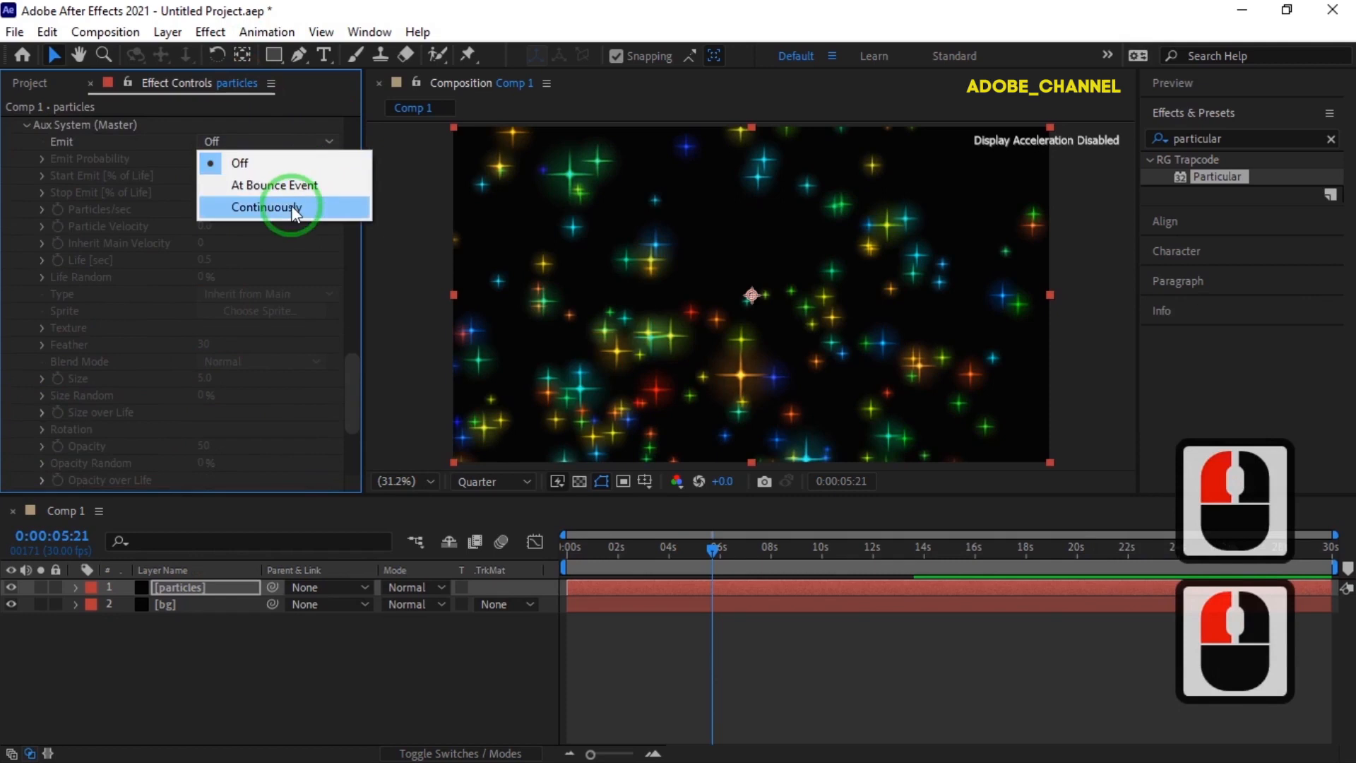
{"action": "left_click", "coordinate": [291, 206]}
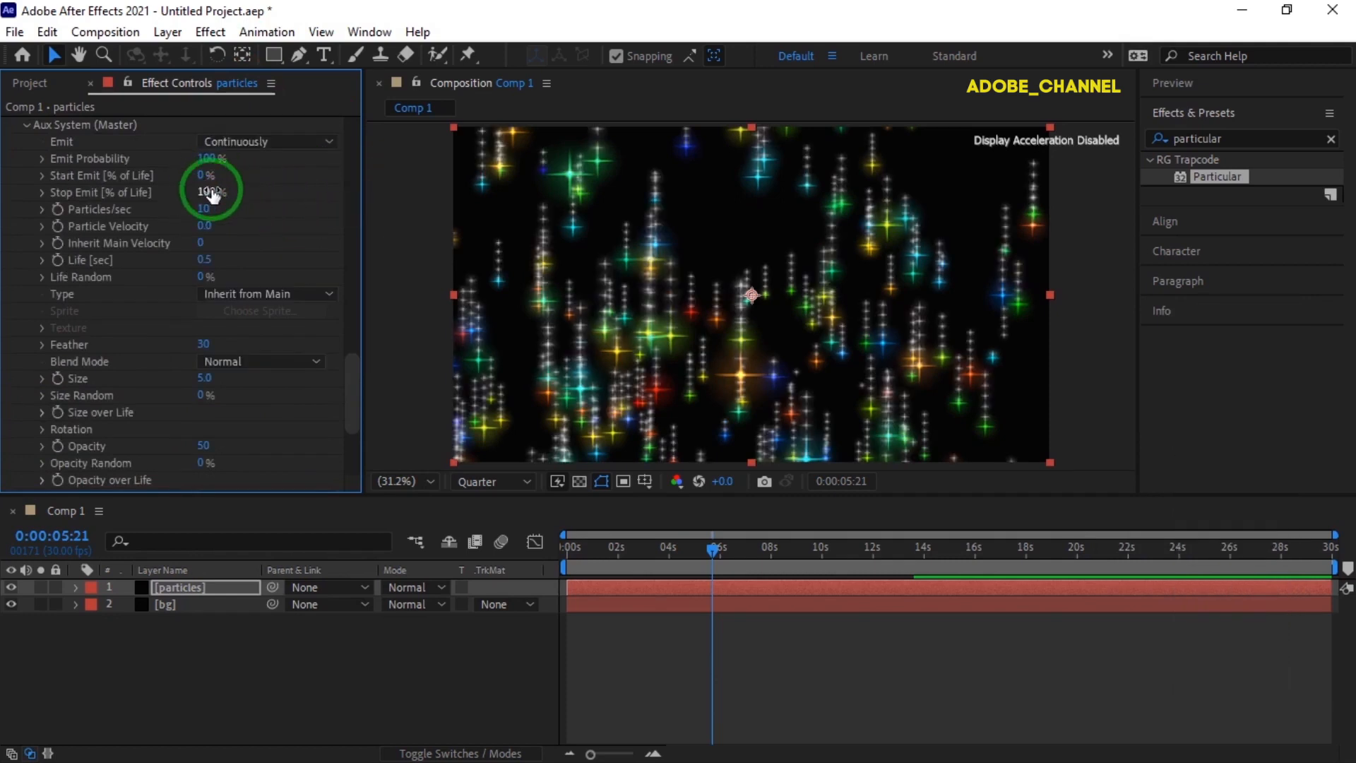
{"action": "left_click", "coordinate": [202, 243]}
{"action": "type", "text": "50"}
{"action": "key", "text": "Return"}
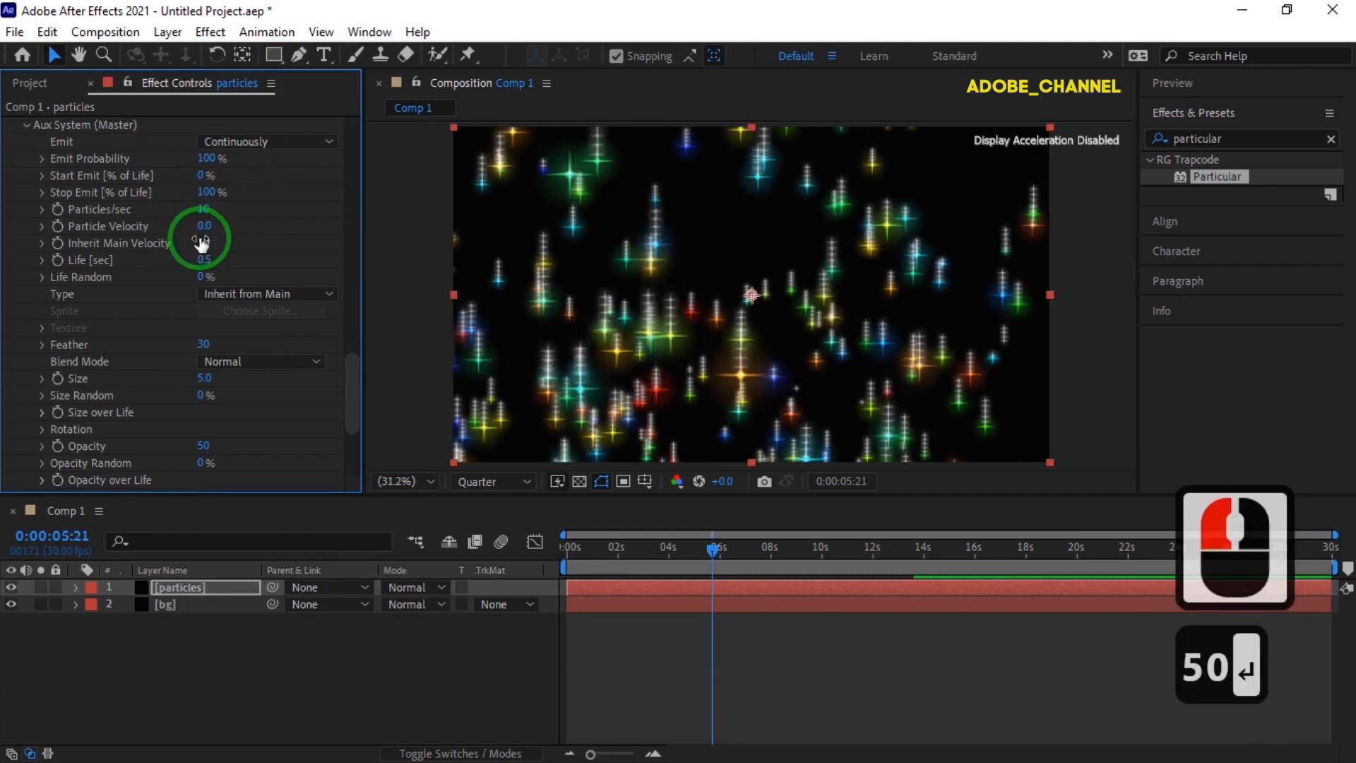
- Set the auxiliary particles' life to 2 seconds with a Life Random of 10%
{"action": "left_click", "coordinate": [202, 260]}
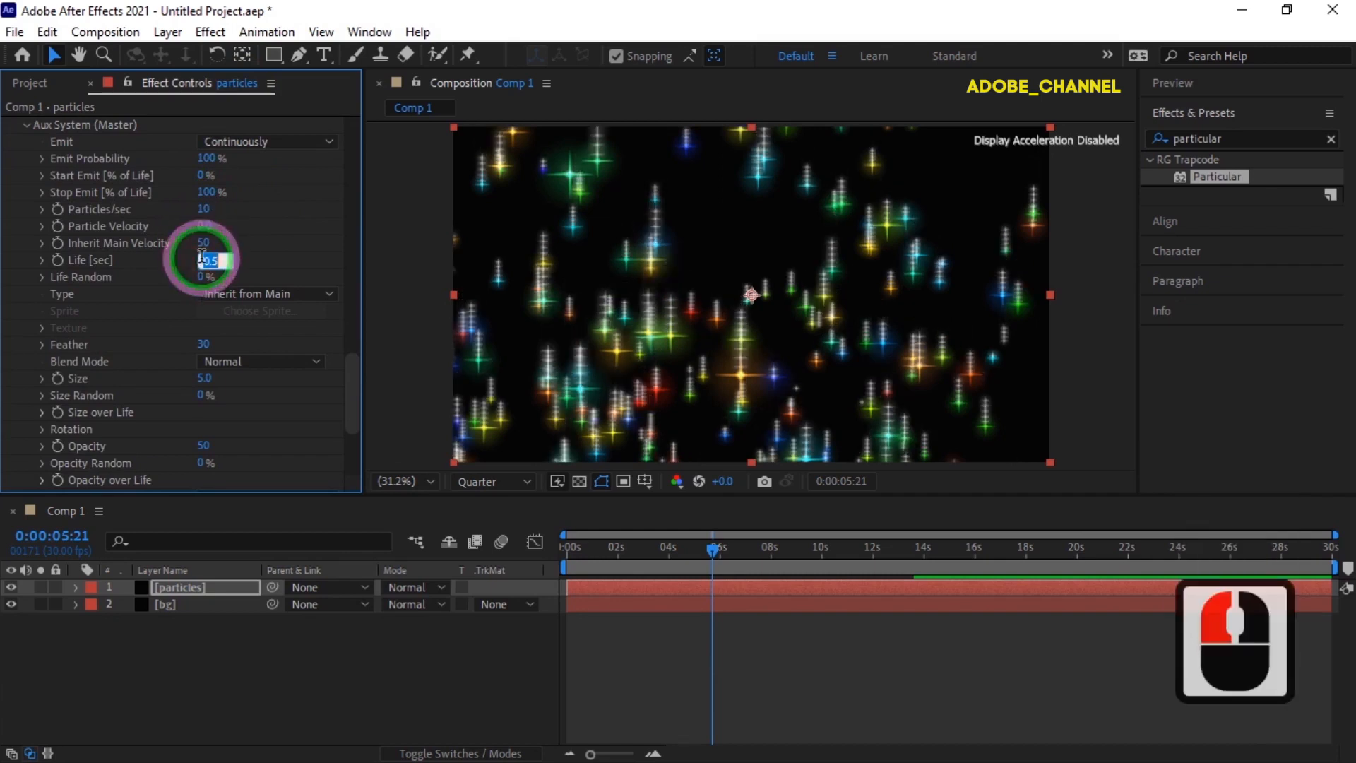
{"action": "type", "text": "2"}
{"action": "key", "text": "Return"}
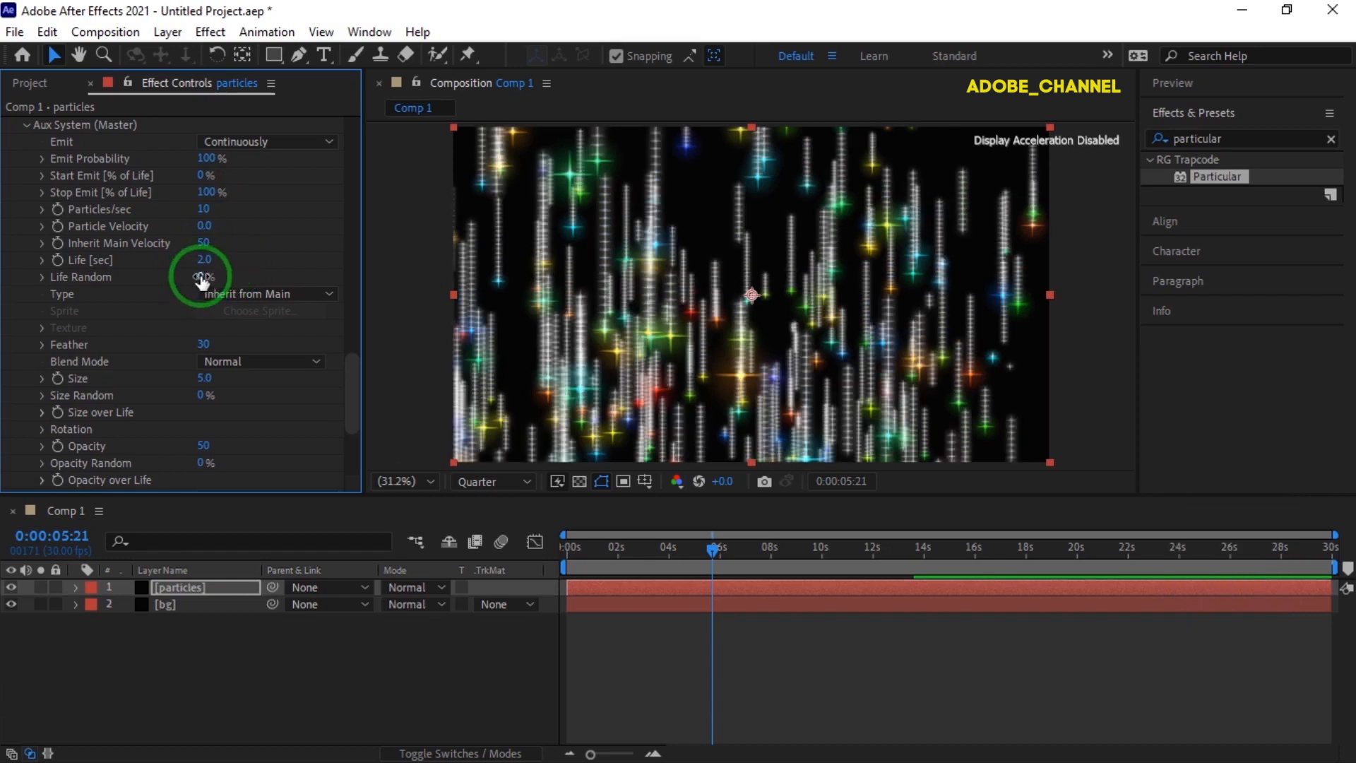
{"action": "left_click", "coordinate": [200, 276]}
{"action": "type", "text": "10"}
{"action": "key", "text": "Return"}
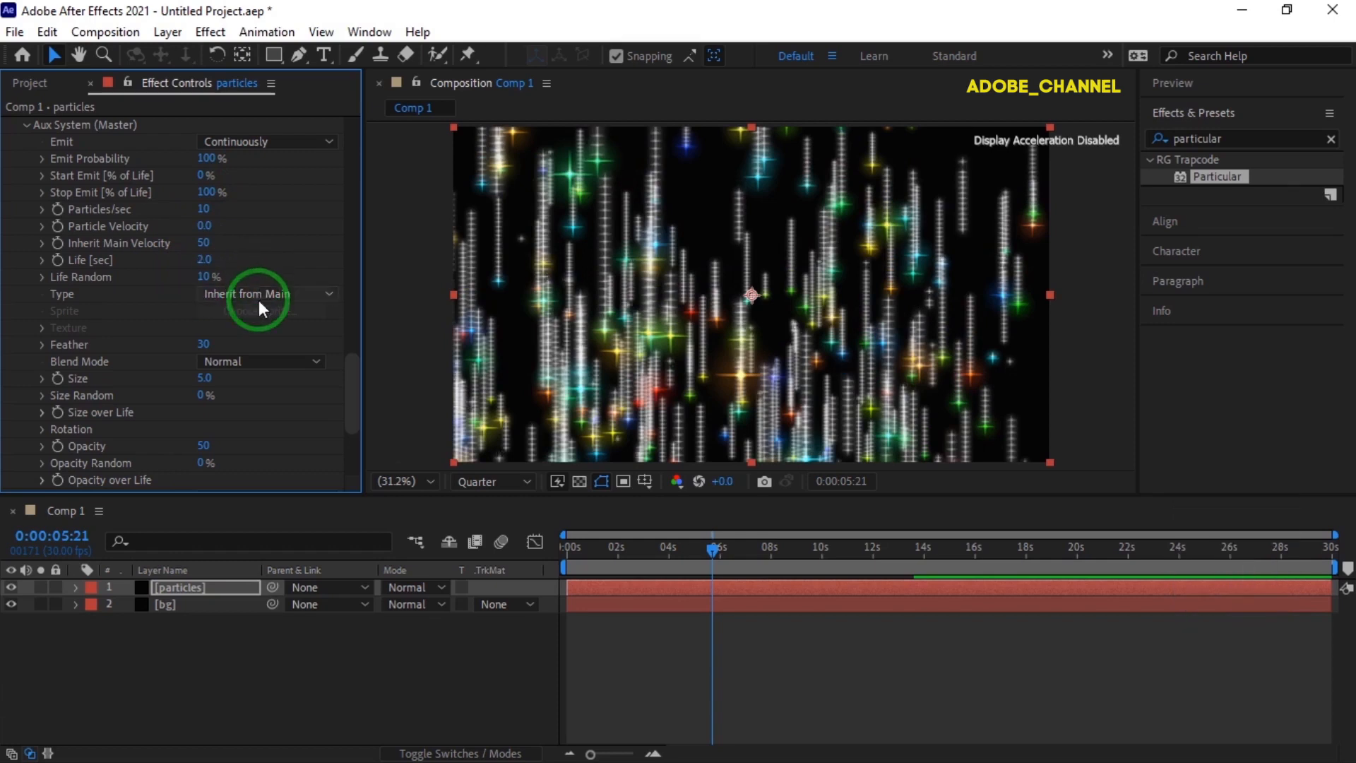
- Set the auxiliary particle type to Sphere with the Add blend mode
{"action": "left_click", "coordinate": [329, 293]}
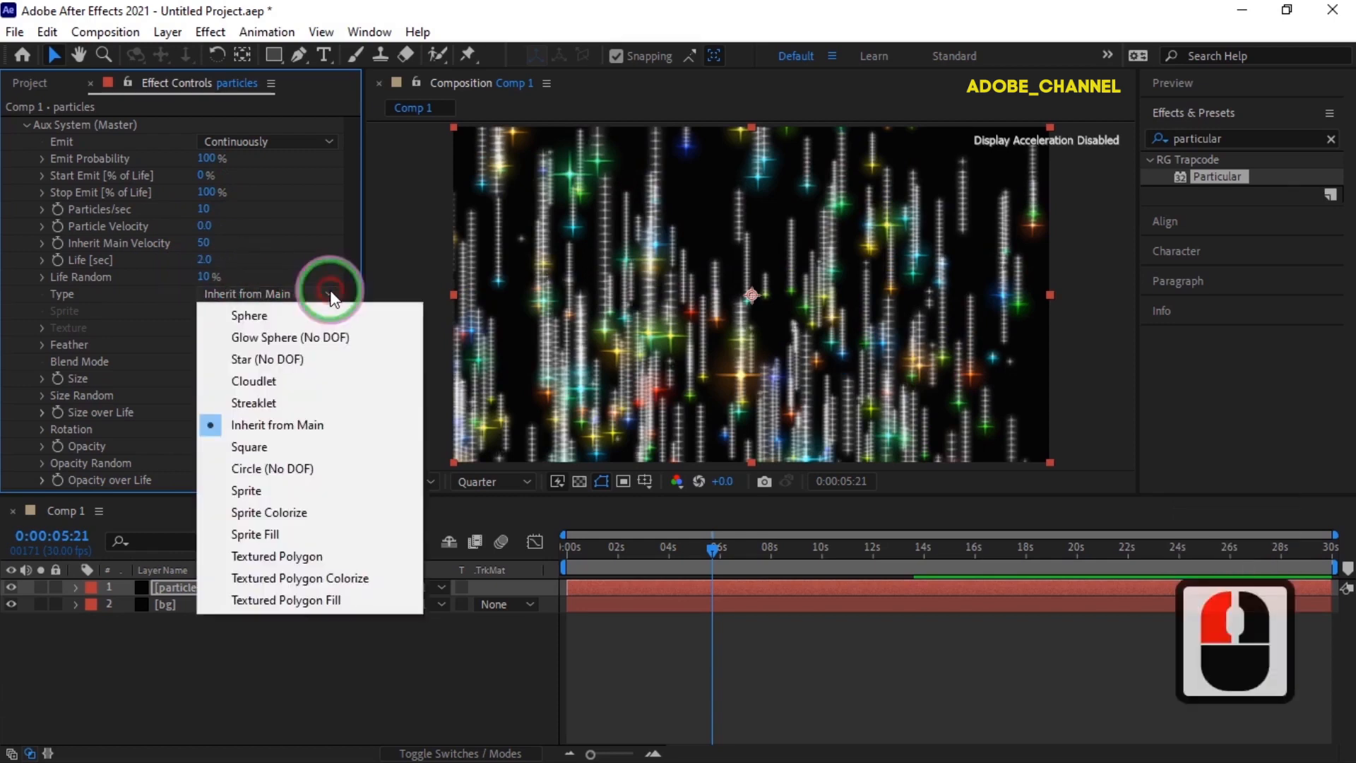
{"action": "left_click", "coordinate": [264, 318]}
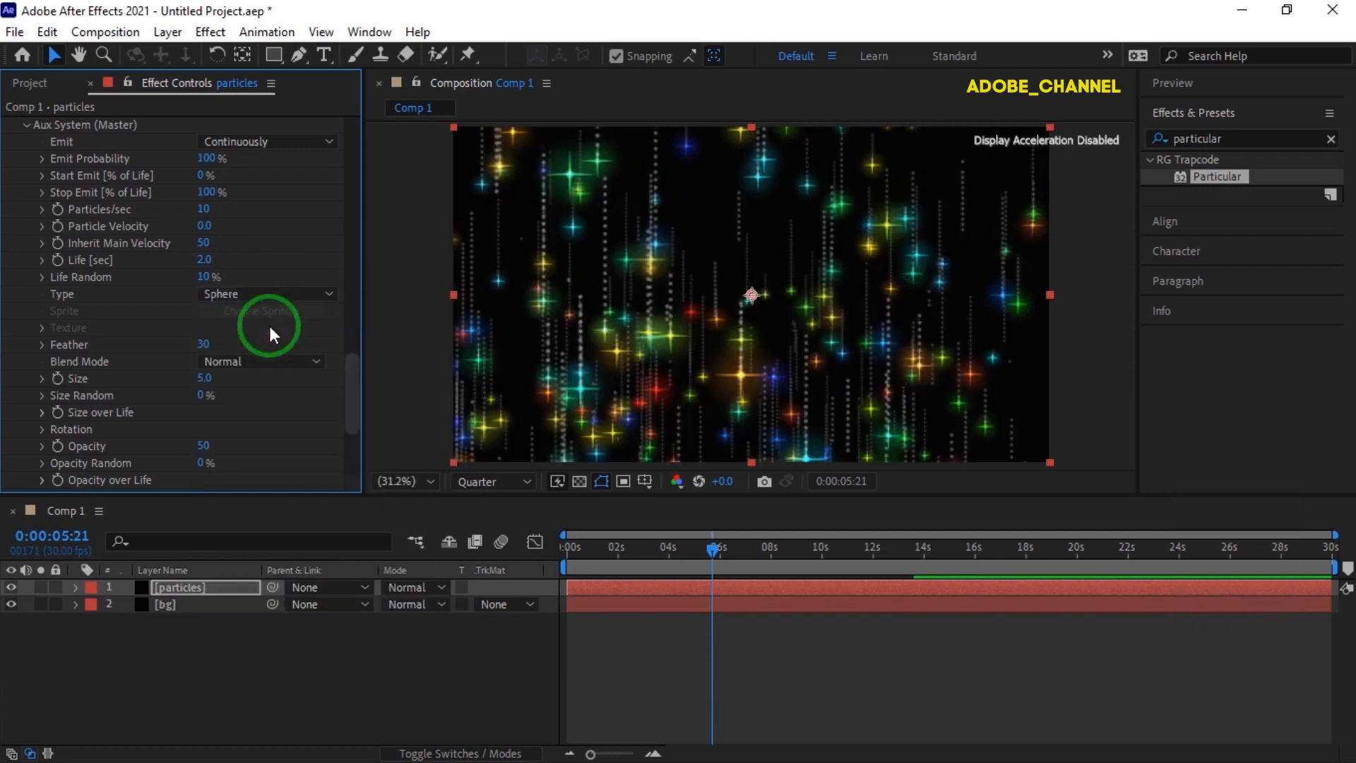
{"action": "left_click", "coordinate": [317, 362]}
{"action": "left_click", "coordinate": [265, 404]}
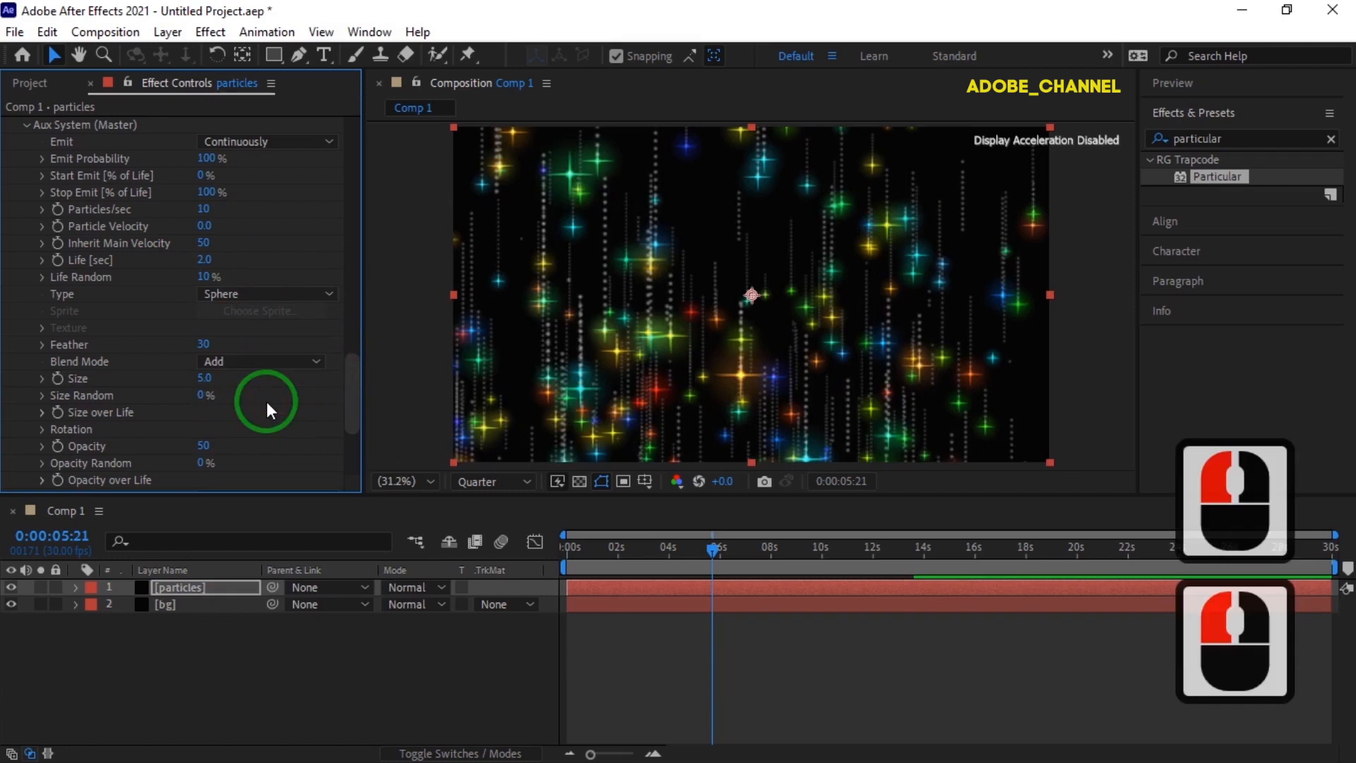
- Set the auxiliary particles' size to 10 with a Size Random of 15%
{"action": "left_click", "coordinate": [205, 377]}
{"action": "type", "text": "10"}
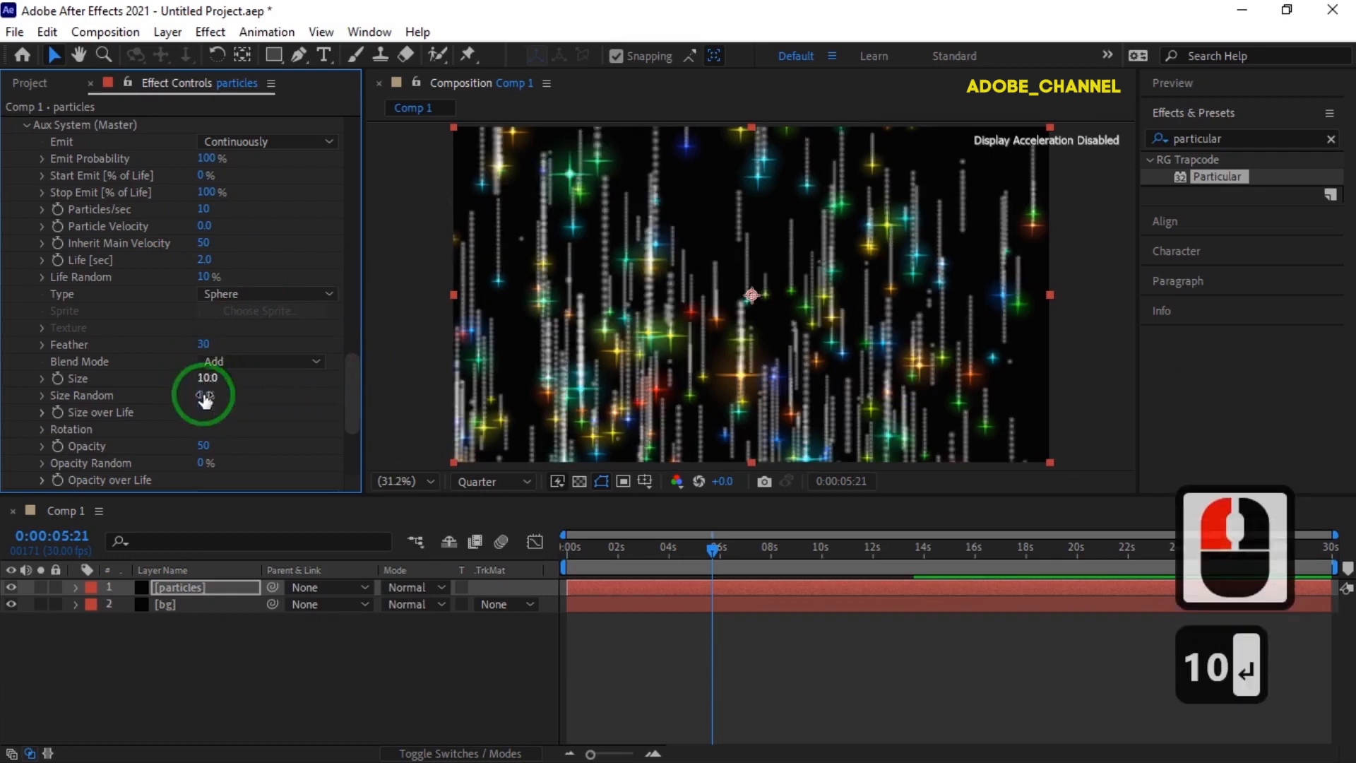
{"action": "left_click", "coordinate": [205, 394]}
{"action": "type", "text": "15"}
{"action": "key", "text": "Return"}
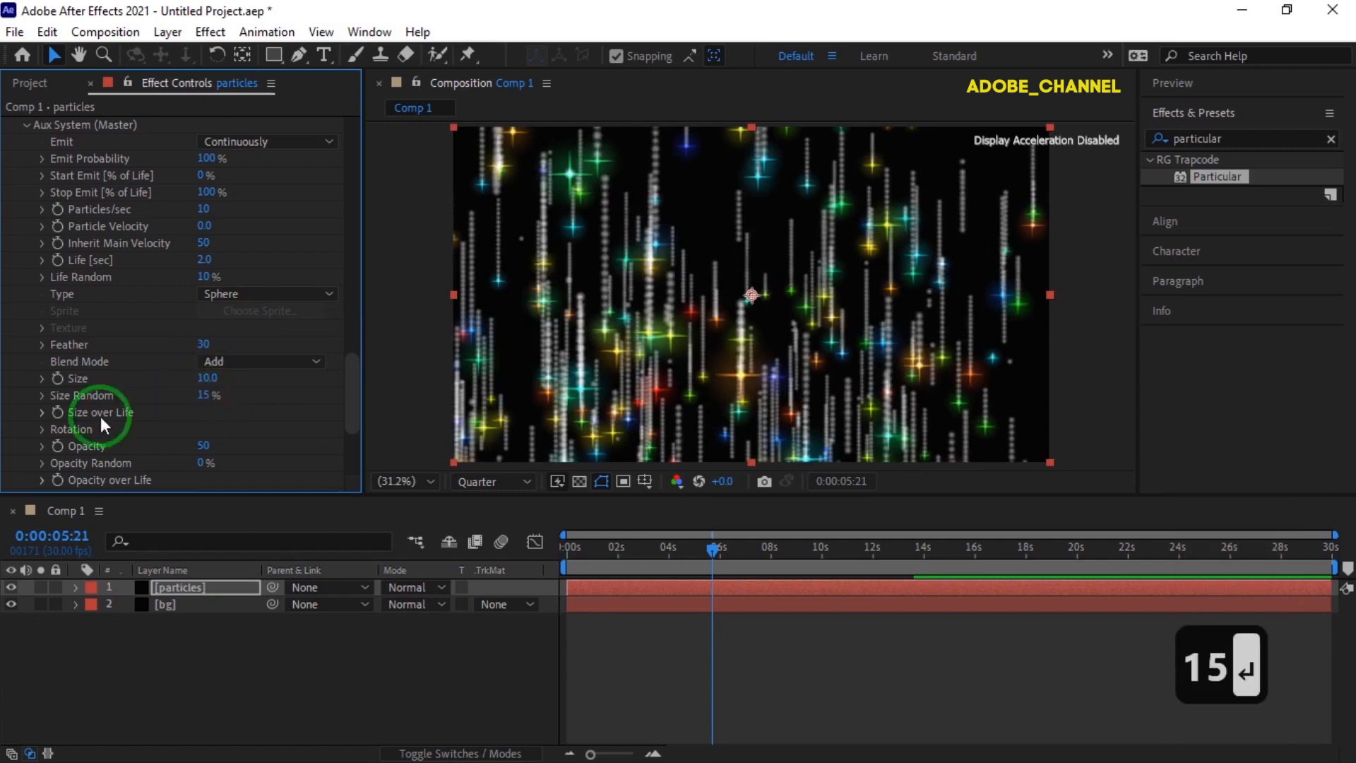
- Apply the linearly decreasing preset curve to the auxiliary particles' Size over Life
{"action": "left_click", "coordinate": [41, 412]}
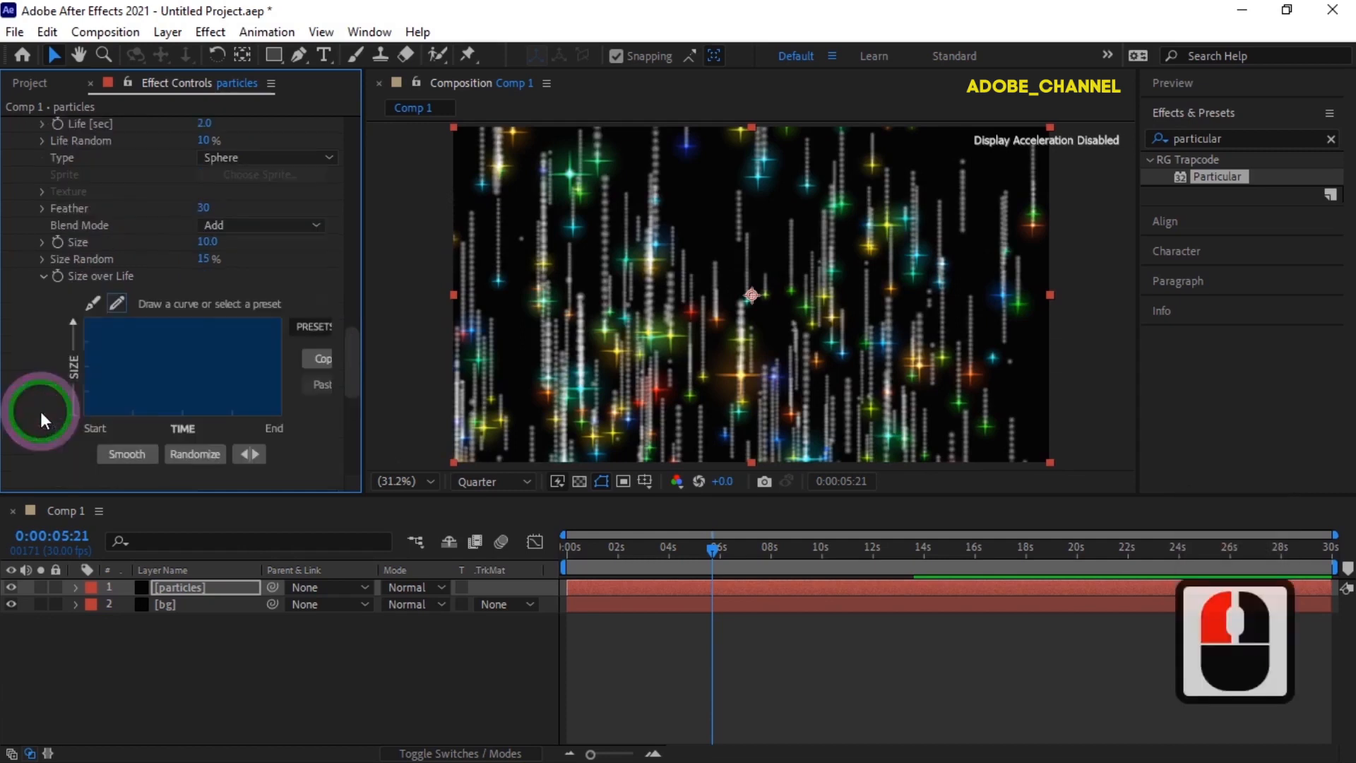
{"action": "left_click", "coordinate": [315, 327]}
{"action": "left_click", "coordinate": [315, 371]}
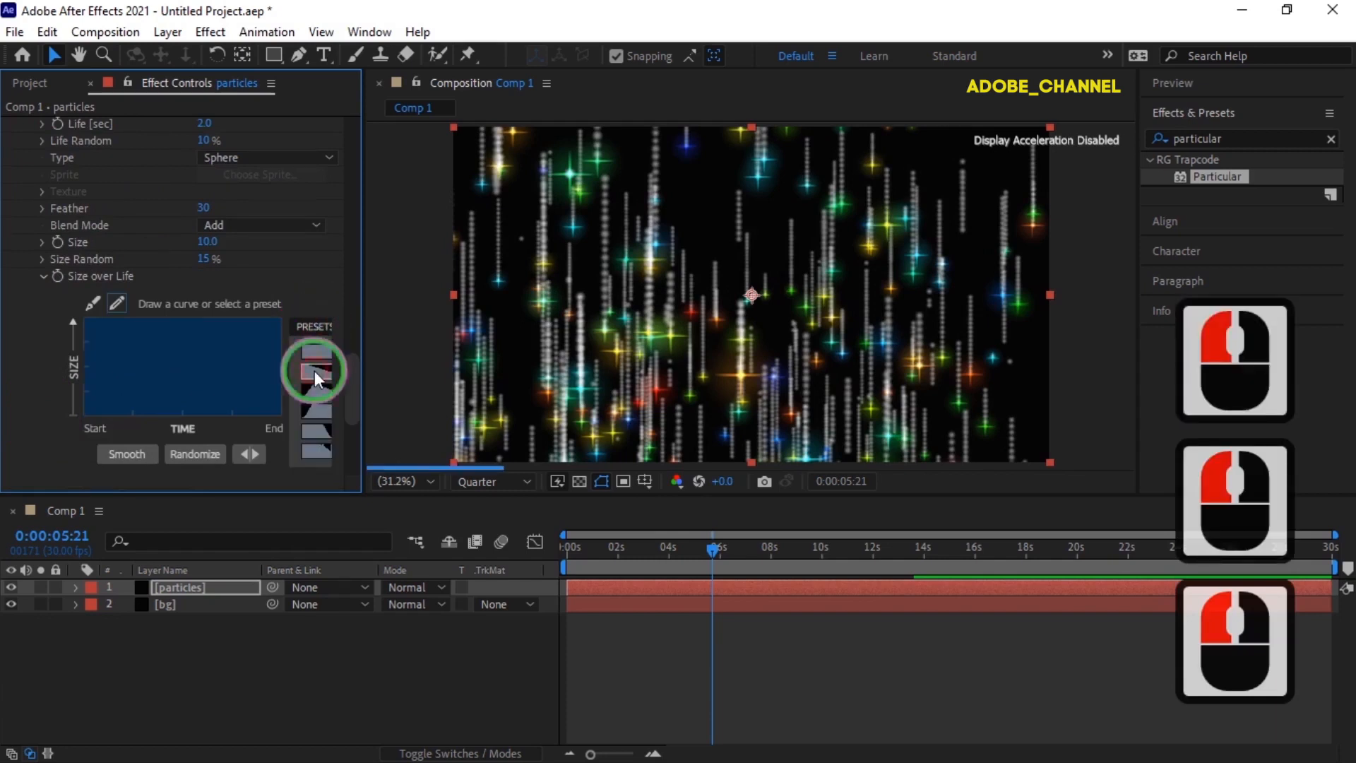
{"action": "left_click", "coordinate": [43, 276]}
- Set the auxiliary particles' opacity to 70 with an Opacity Random of 100%
{"action": "left_click", "coordinate": [202, 309]}
{"action": "type", "text": "70"}
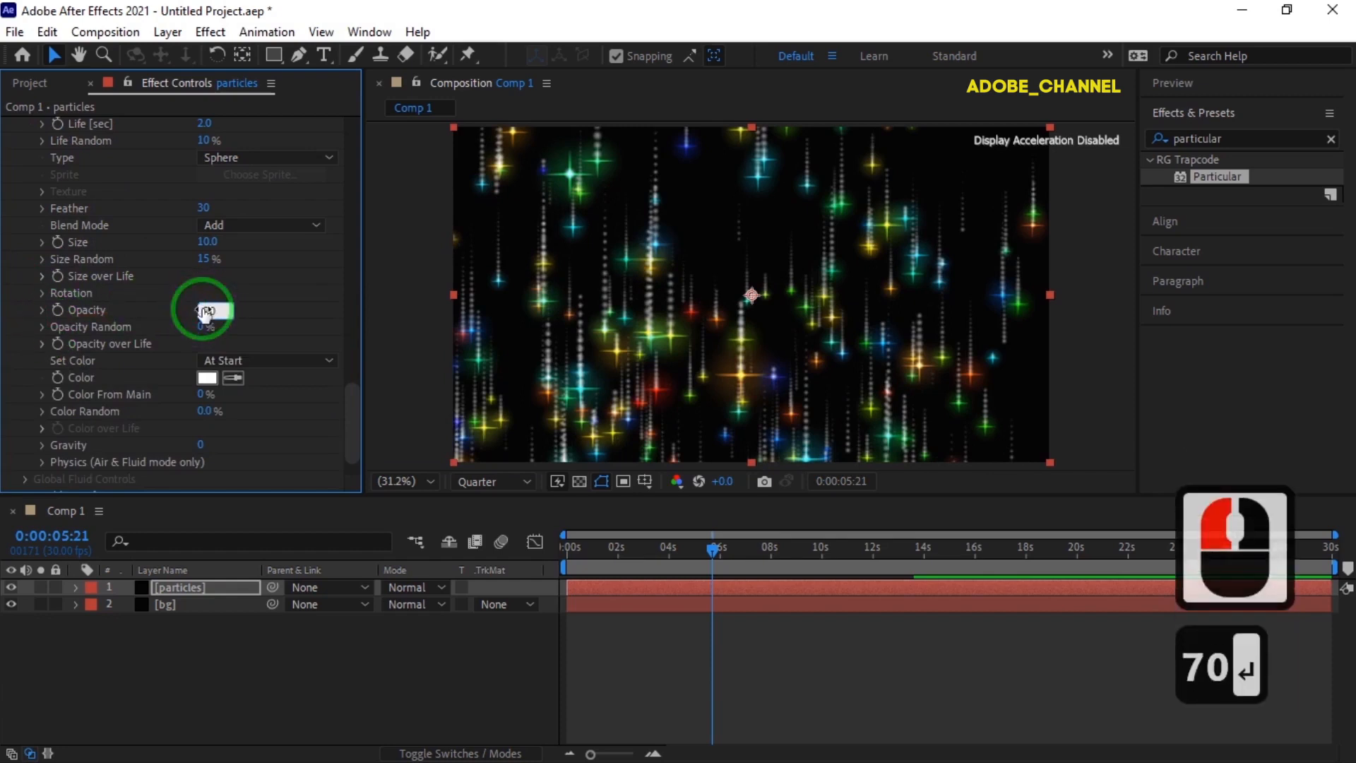
{"action": "key", "text": "Return"}
{"action": "left_click", "coordinate": [209, 327]}
{"action": "type", "text": "100"}
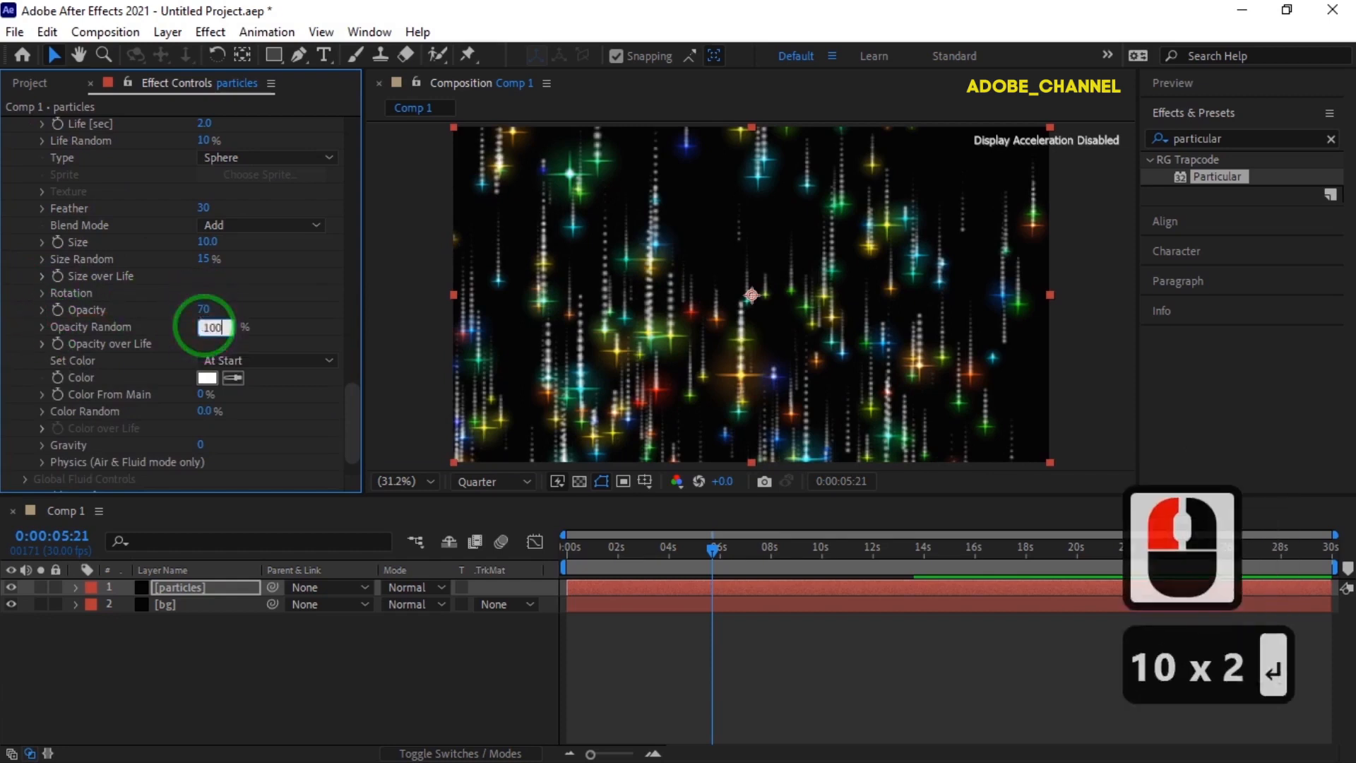
- Apply the linearly decreasing preset curve to the auxiliary particles' Opacity over Life
{"action": "left_click", "coordinate": [44, 343]}
{"action": "left_click", "coordinate": [320, 328]}
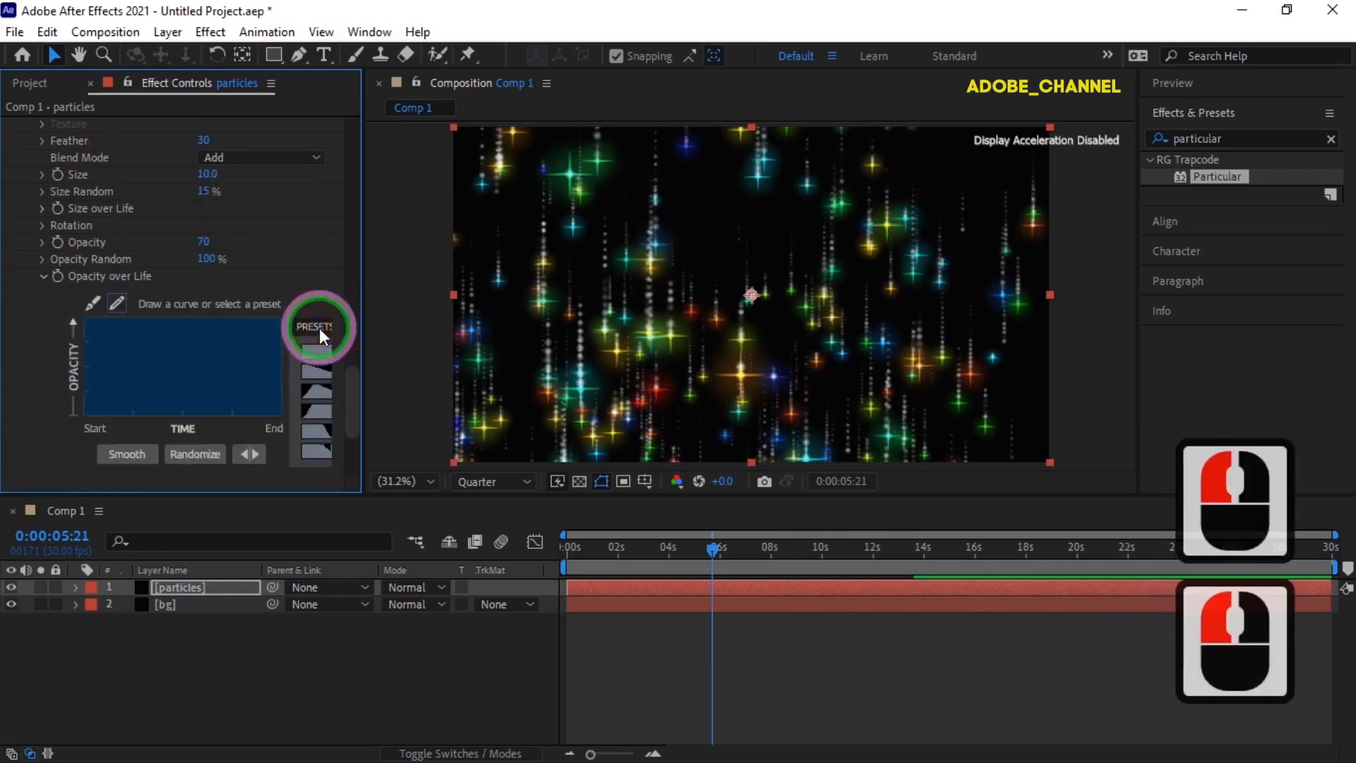
{"action": "left_click", "coordinate": [311, 360]}
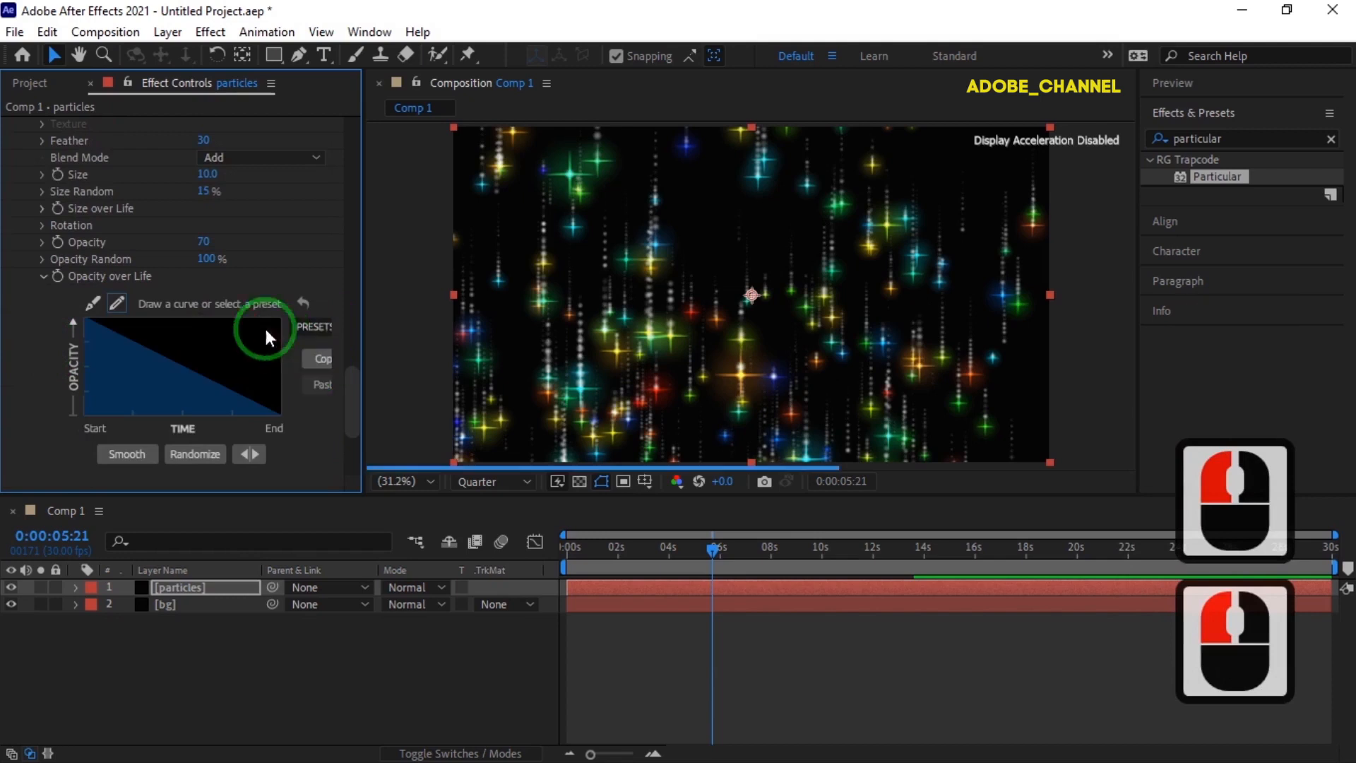
{"action": "left_click", "coordinate": [42, 277]}
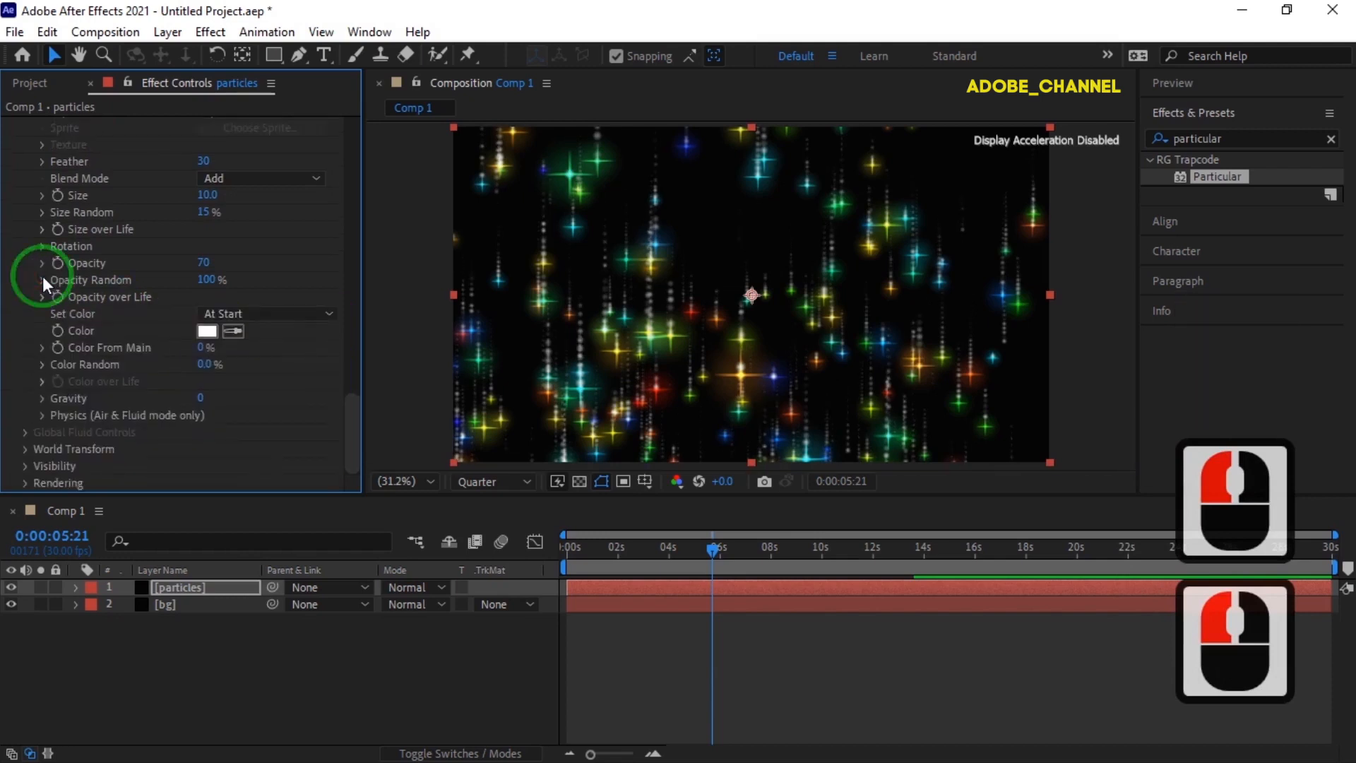
- Set the auxiliary particles' Color From Main to 50% and Color Random to 50%
{"action": "left_click", "coordinate": [203, 349]}
{"action": "type", "text": "50"}
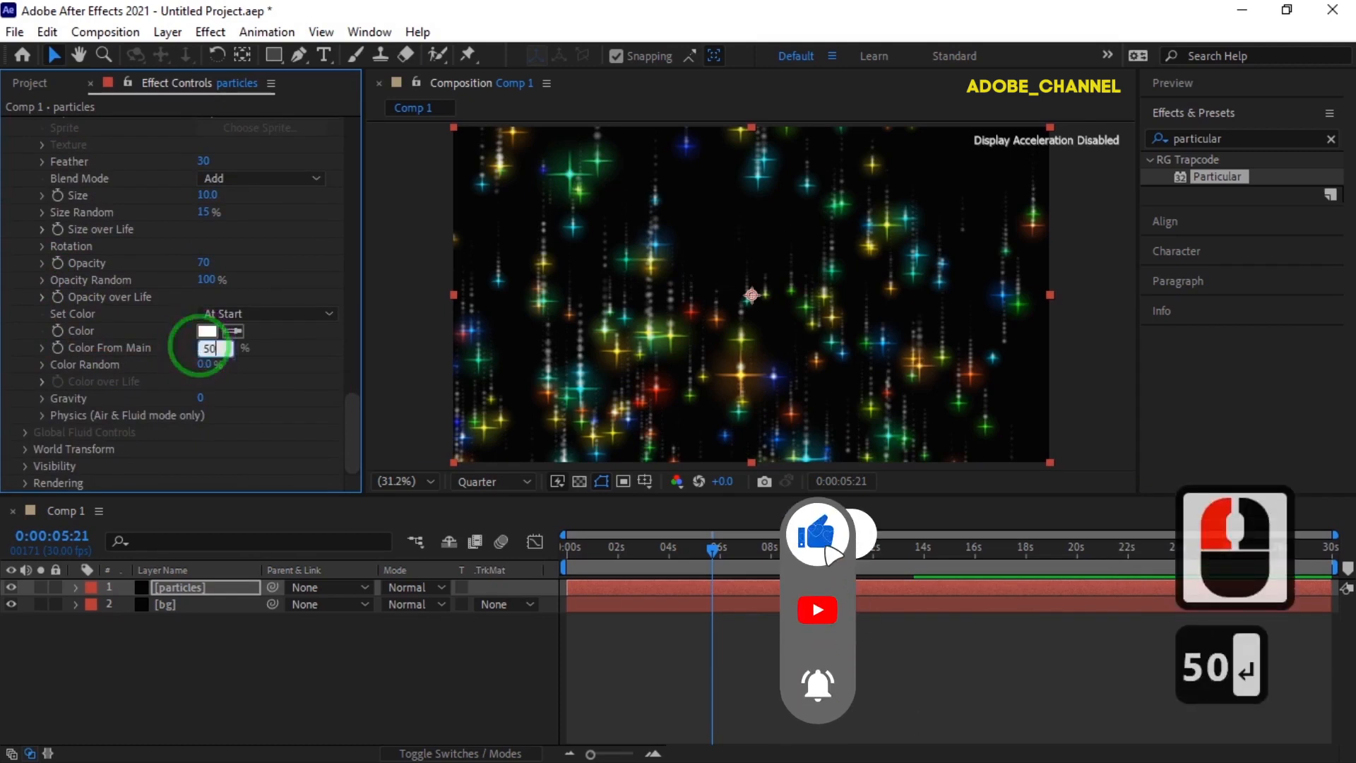
{"action": "key", "text": "Return"}
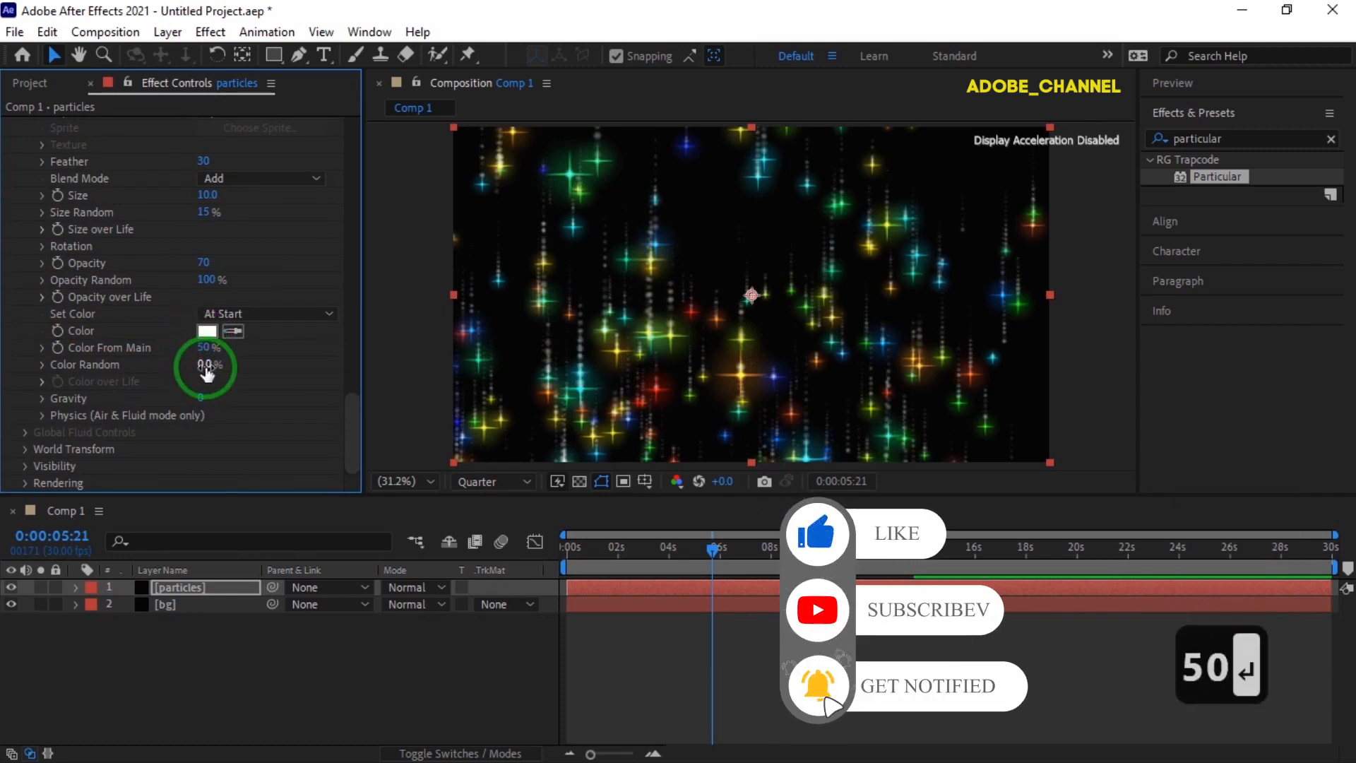
{"action": "left_click", "coordinate": [206, 365]}
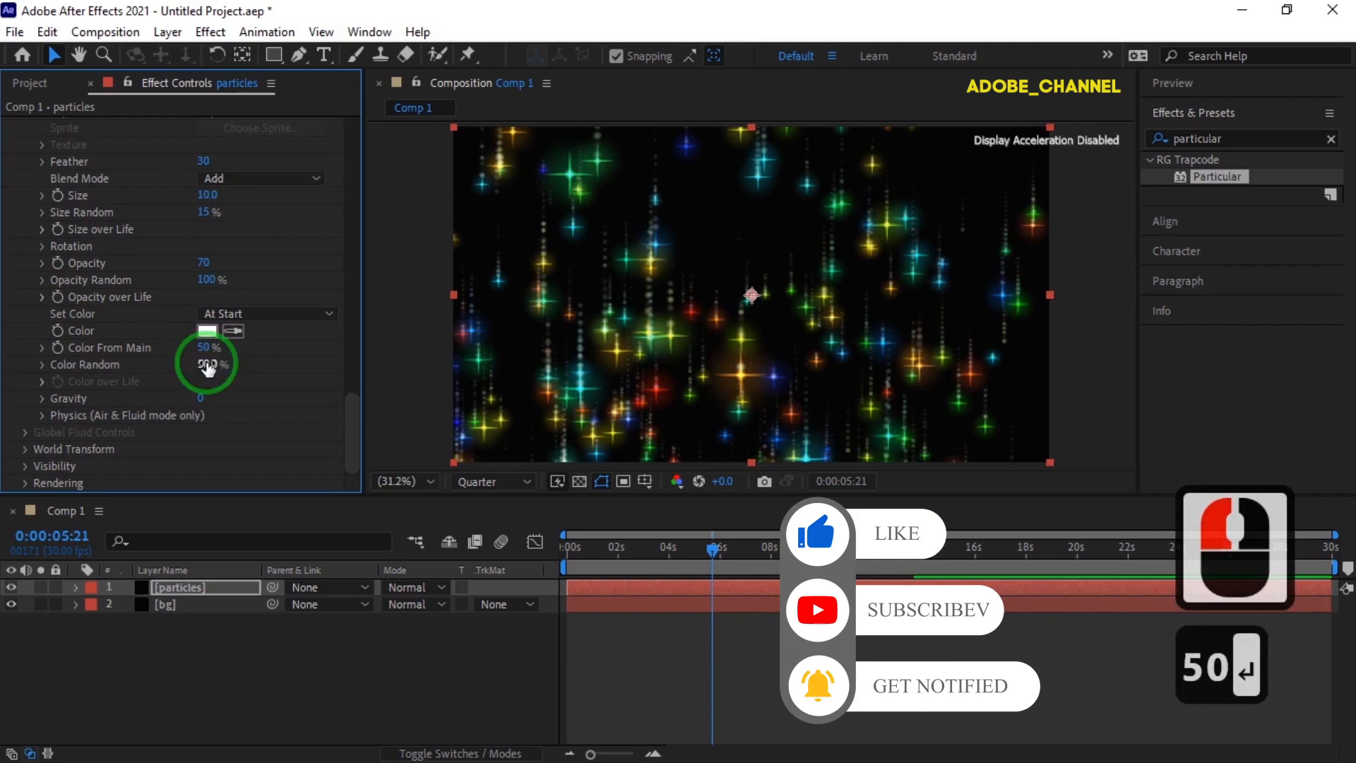
- Find the Stylize Glow effect and apply it to the particles layer
{"action": "left_click", "coordinate": [1178, 139]}
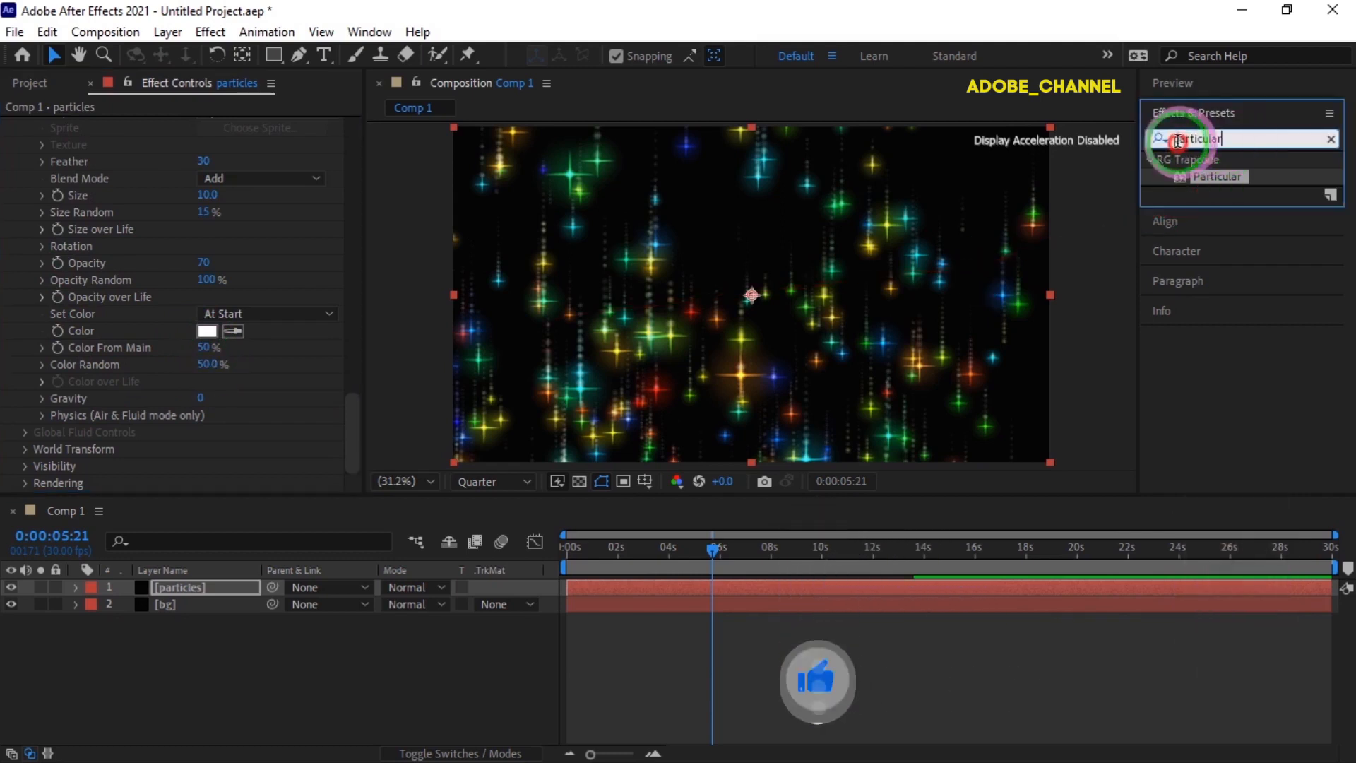
{"action": "double_click", "coordinate": [1172, 143]}
{"action": "type", "text": "glow"}
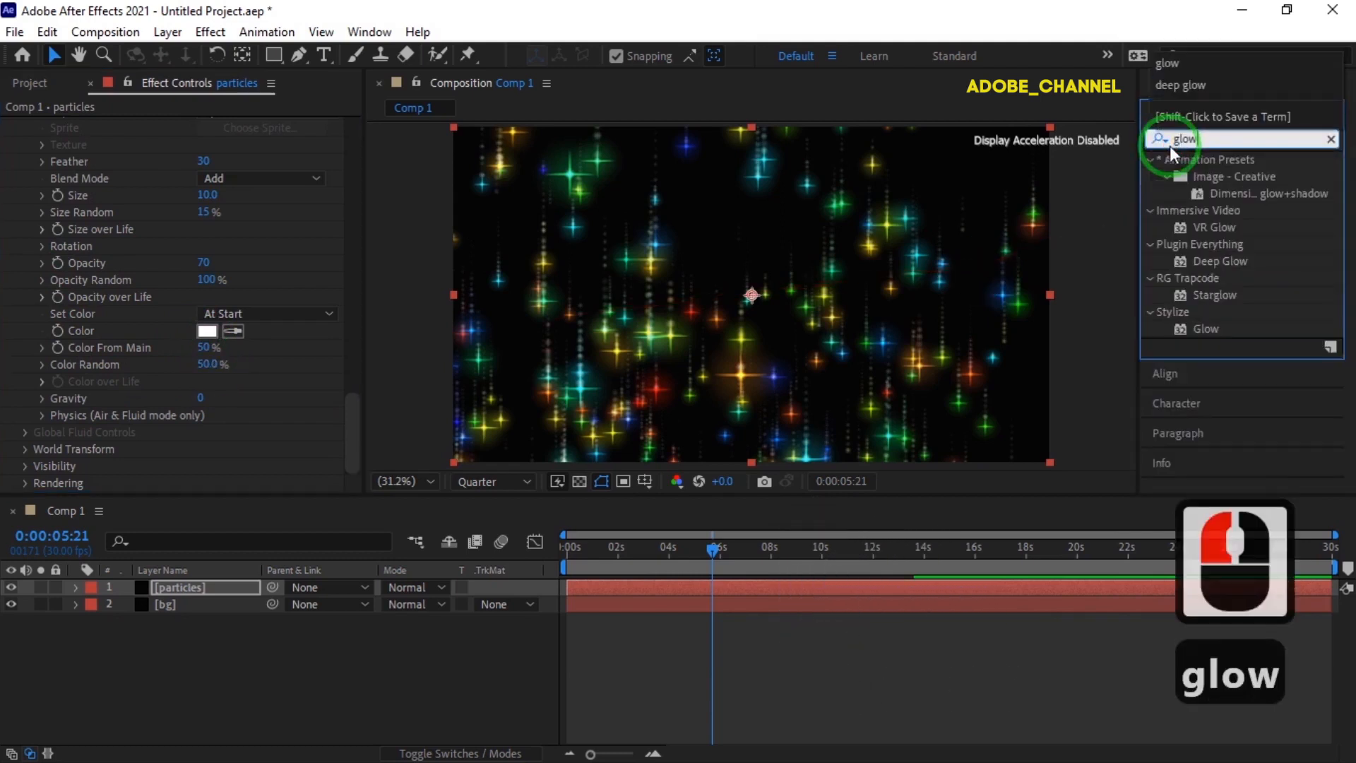
{"action": "double_click", "coordinate": [1211, 327]}
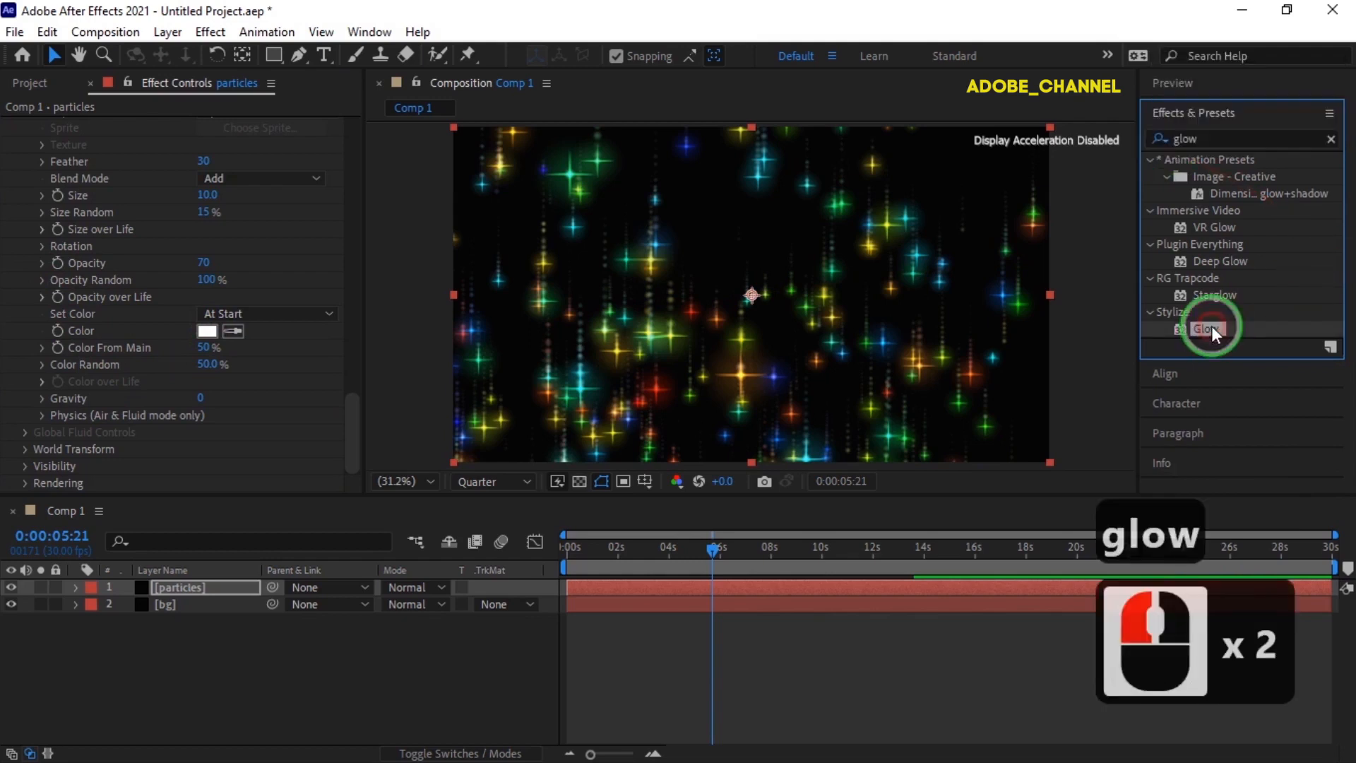
- Set the Glow effect's threshold to 65% and its radius to 7
{"action": "left_click", "coordinate": [205, 241]}
{"action": "type", "text": "65"}
{"action": "key", "text": "Return"}
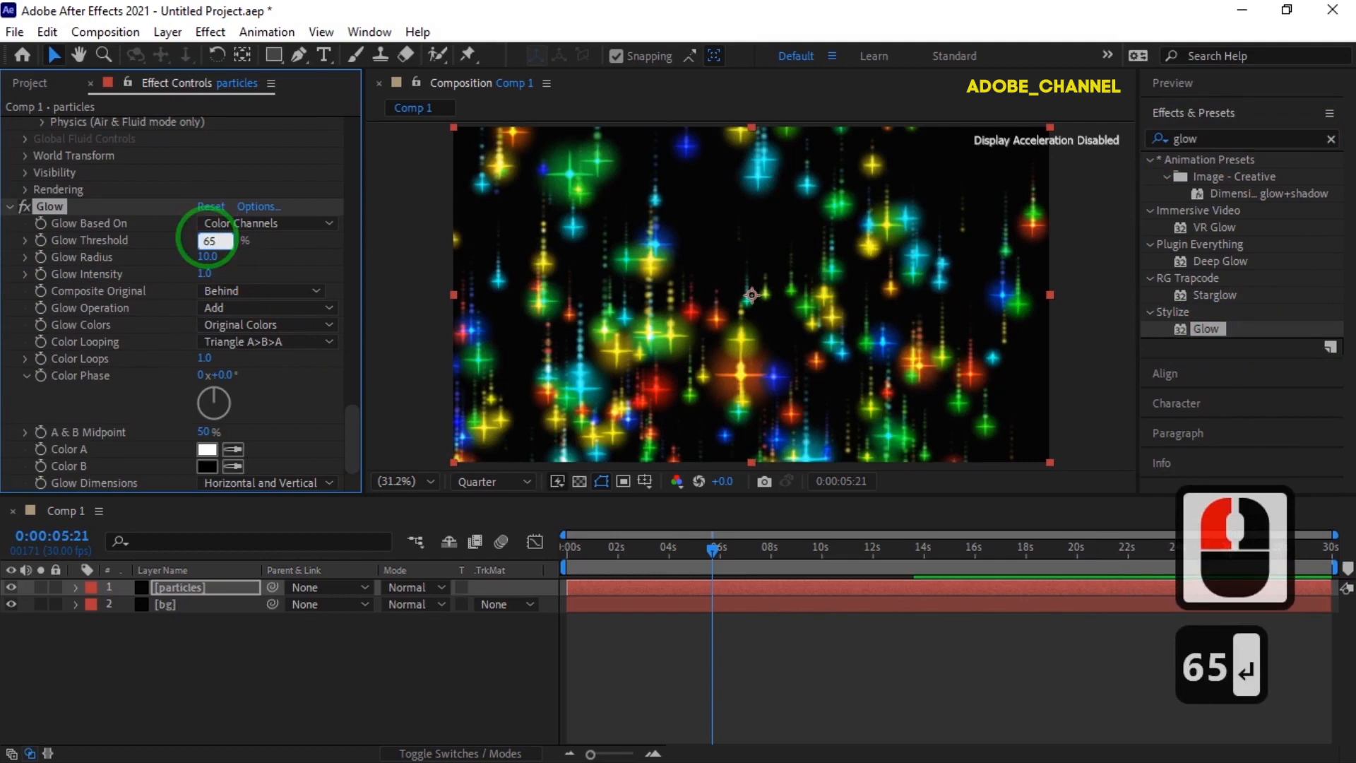
{"action": "left_click", "coordinate": [208, 257]}
{"action": "type", "text": "7"}
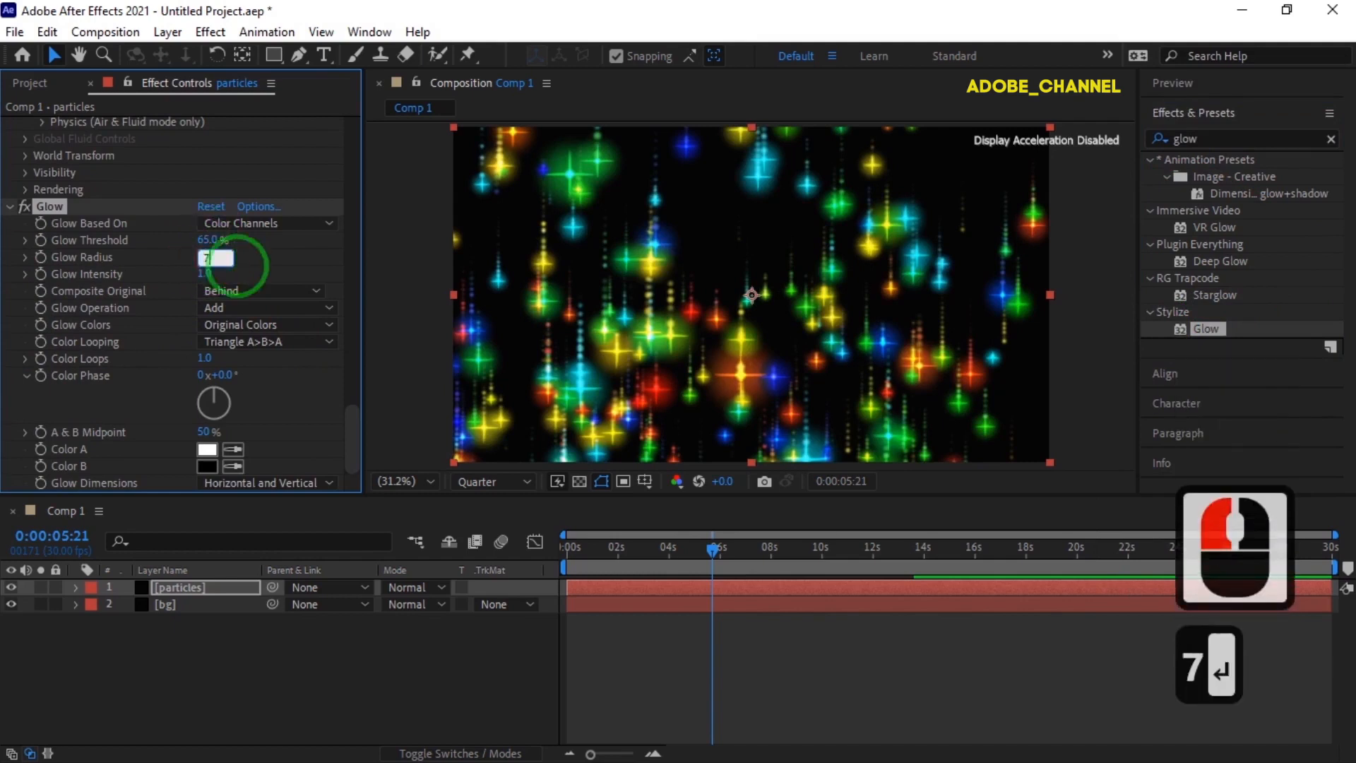
{"action": "key", "text": "Return"}
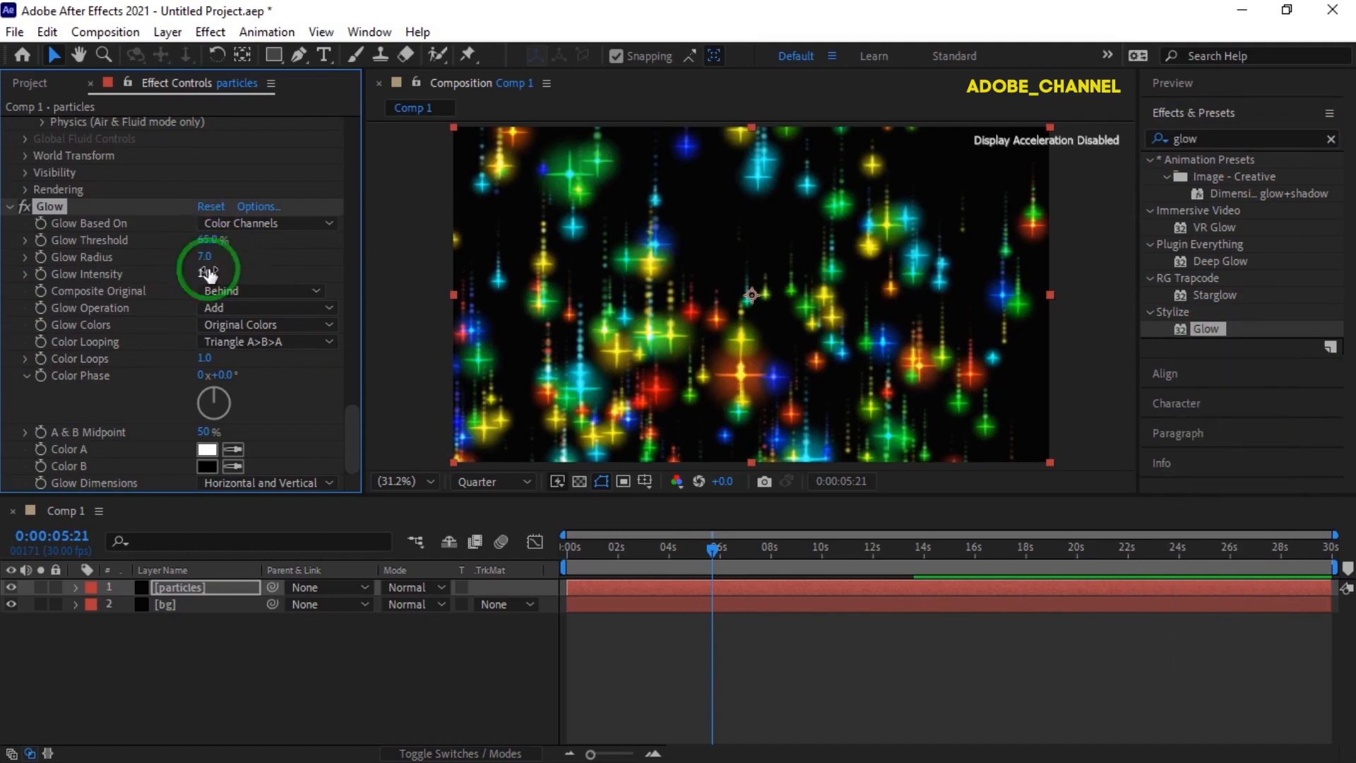
- Set the particles layer's blending mode to Screen and preview the animation from the start of the composition
{"action": "left_click", "coordinate": [442, 587]}
{"action": "left_click", "coordinate": [485, 363]}
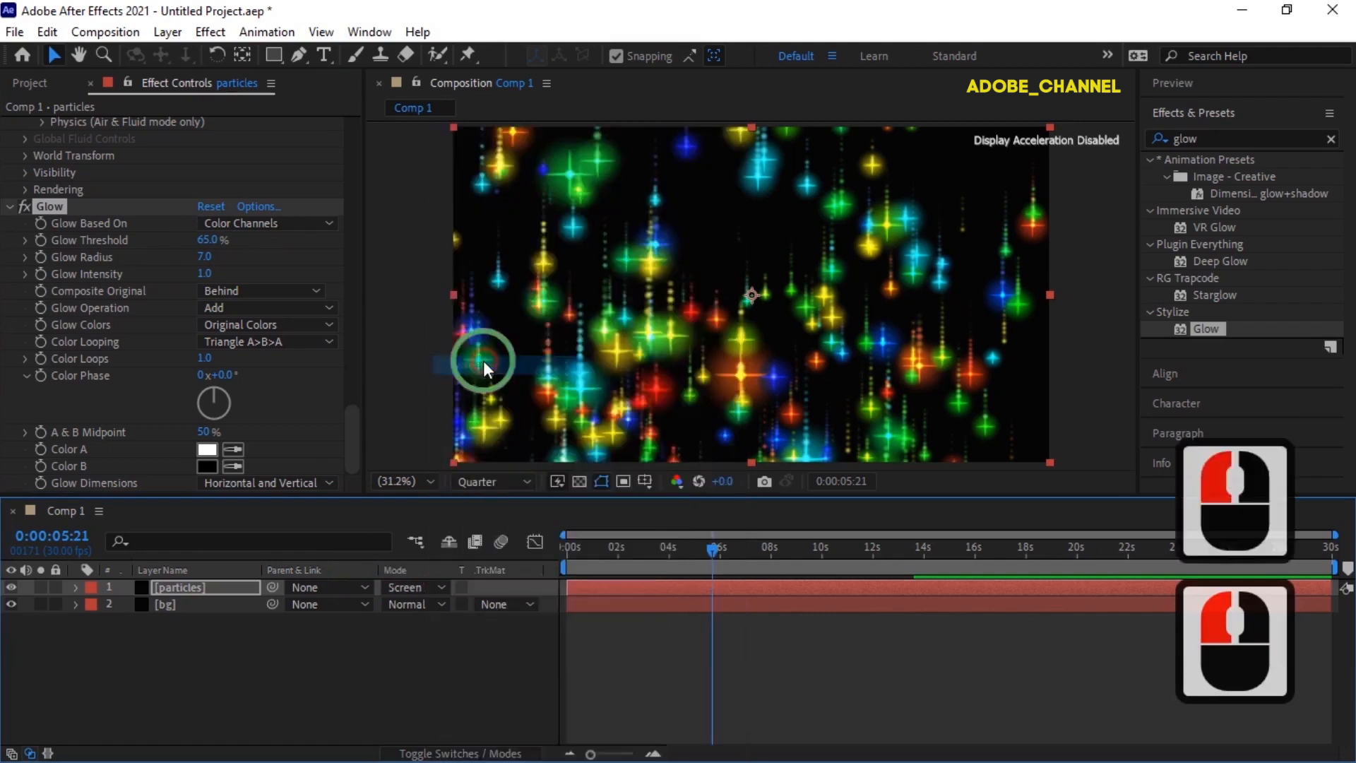
{"action": "left_click_drag", "start_coordinate": [715, 553], "coordinate": [565, 547]}
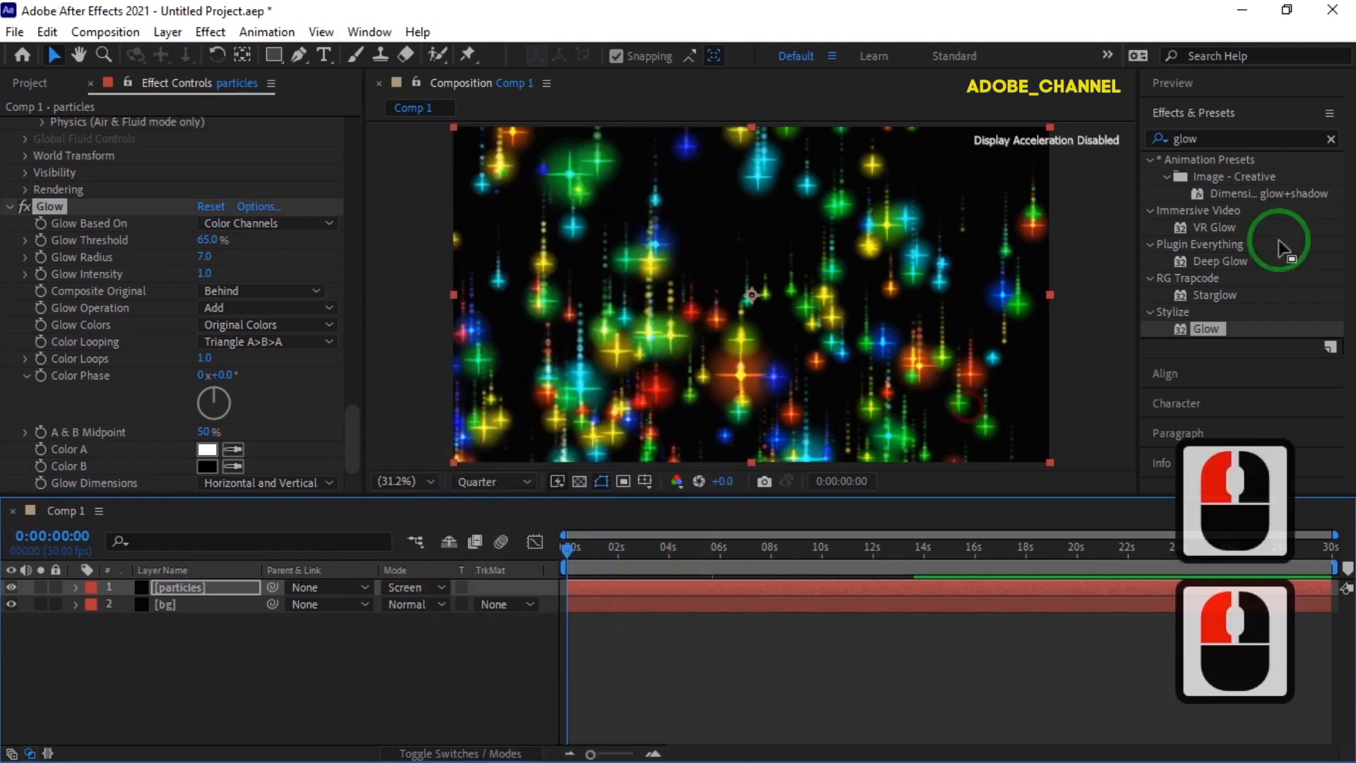
{"action": "left_click", "coordinate": [1227, 86]}
{"action": "left_click", "coordinate": [1237, 110]}
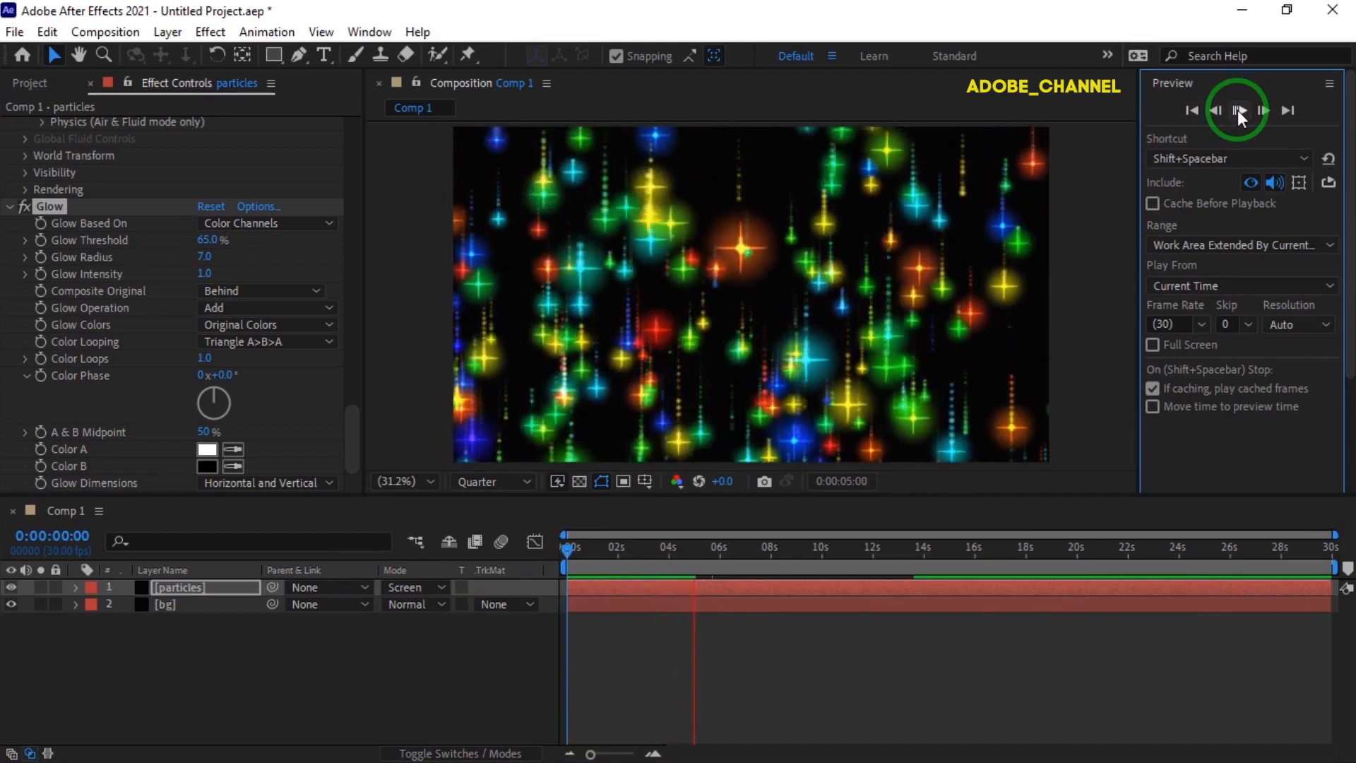
- Shorten the work area to end at about 14 seconds and move the current time to 0:00:05:15
{"action": "left_click_drag", "start_coordinate": [1332, 563], "coordinate": [925, 566]}
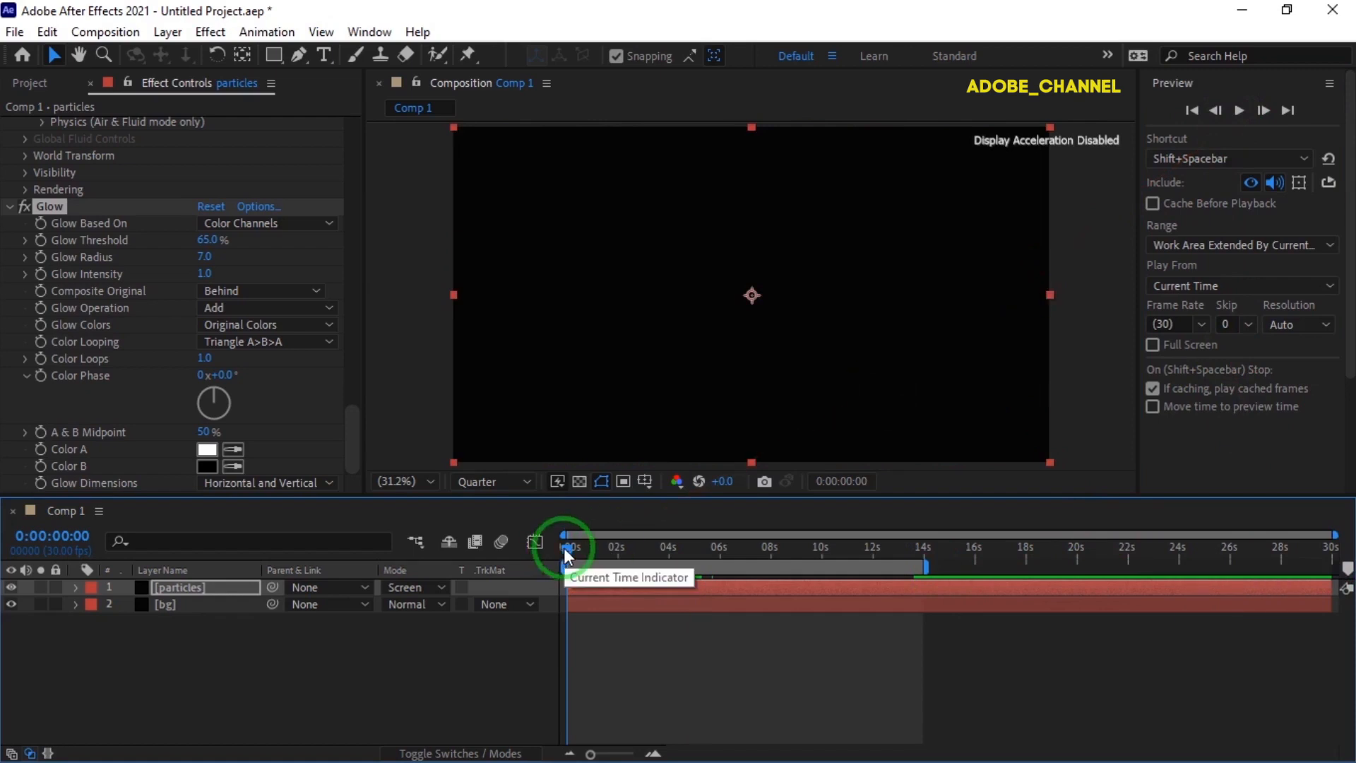
{"action": "left_click_drag", "start_coordinate": [567, 548], "coordinate": [717, 593]}
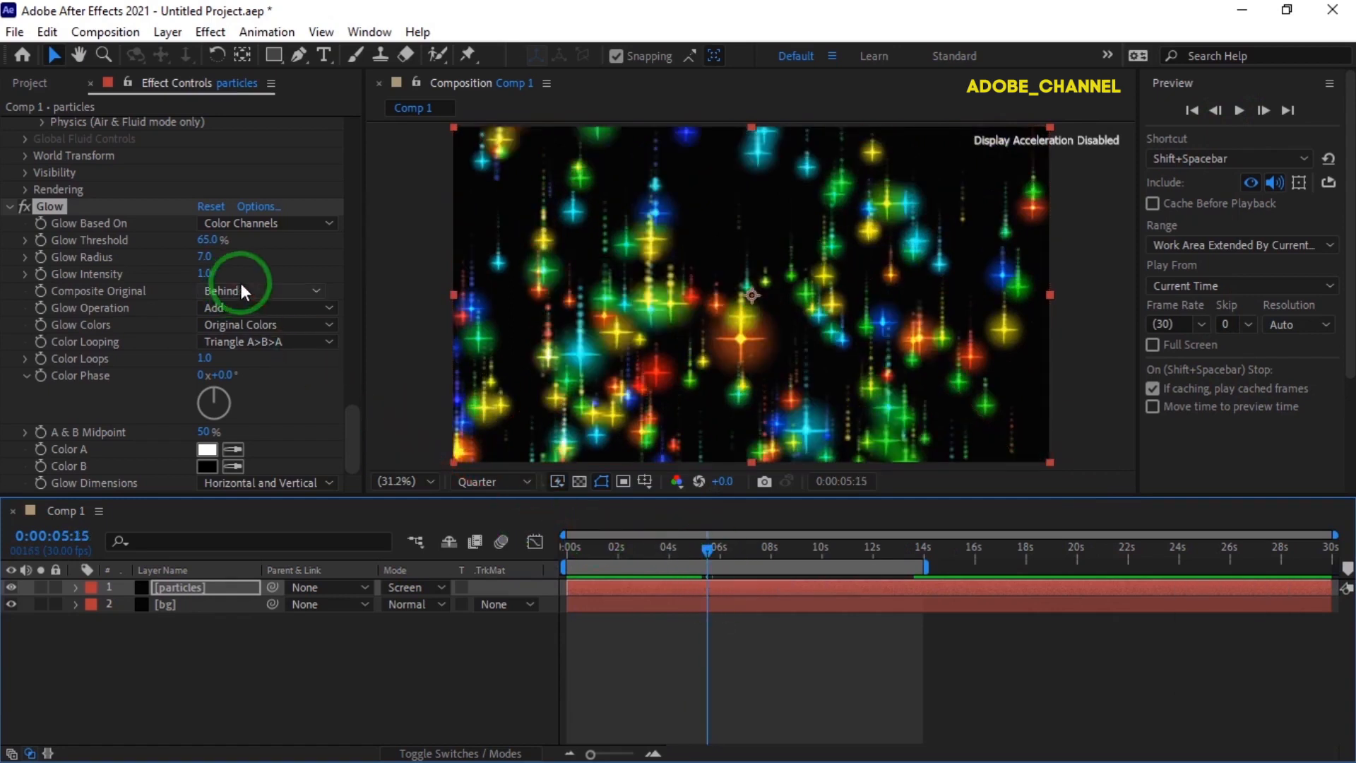
- Change the main particle type in Particular's Particle (Master) settings from star to Square
{"action": "scroll", "coordinate": [257, 283], "scroll_direction": "up", "scroll_amount": 20}
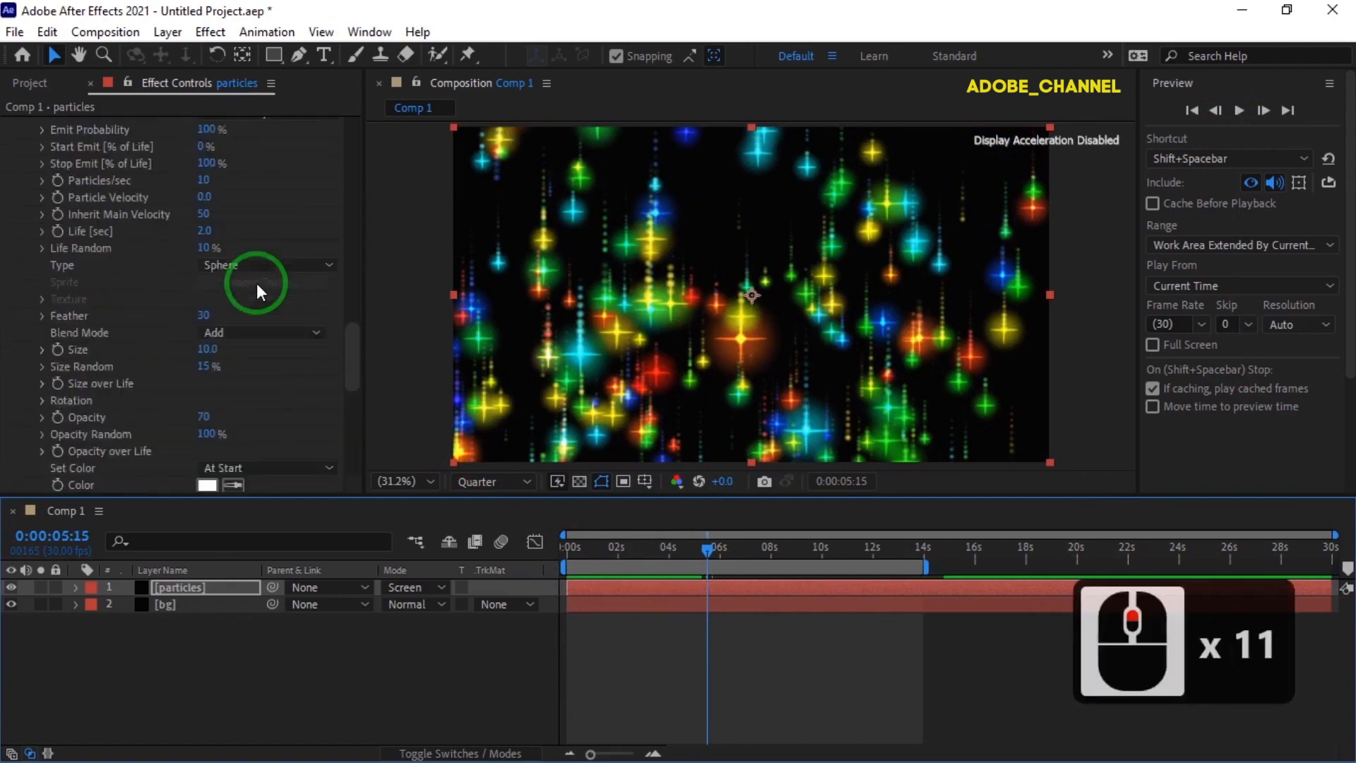
{"action": "scroll", "coordinate": [257, 282], "scroll_direction": "up", "scroll_amount": 5}
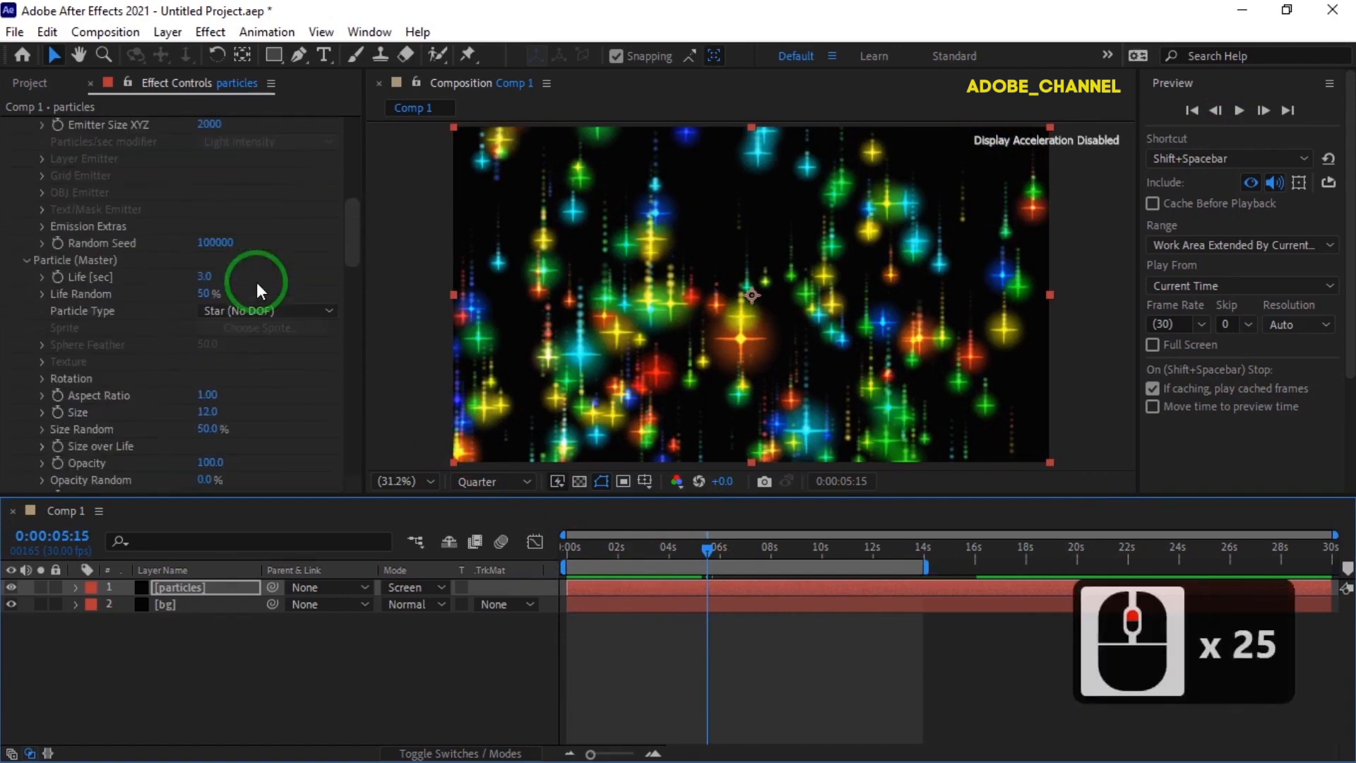
{"action": "left_click", "coordinate": [329, 311]}
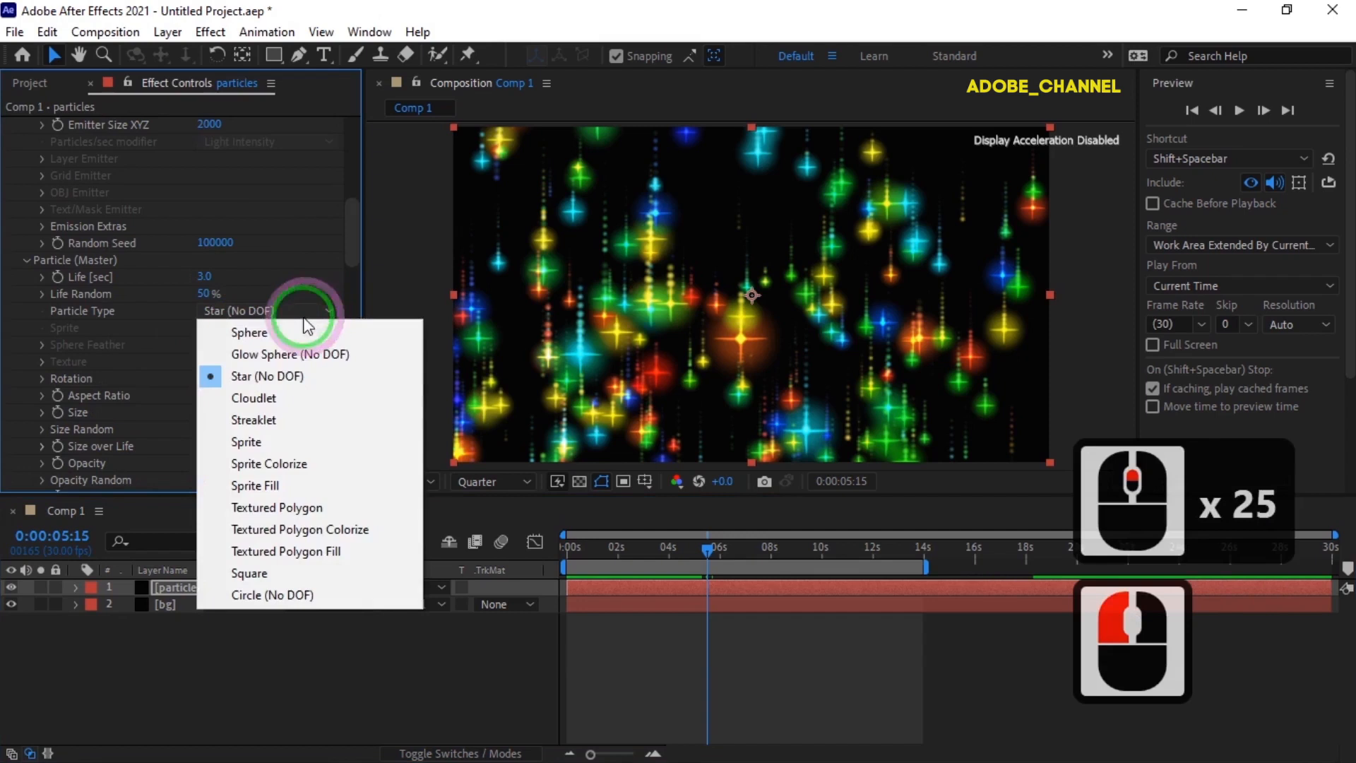
{"action": "left_click", "coordinate": [248, 573]}
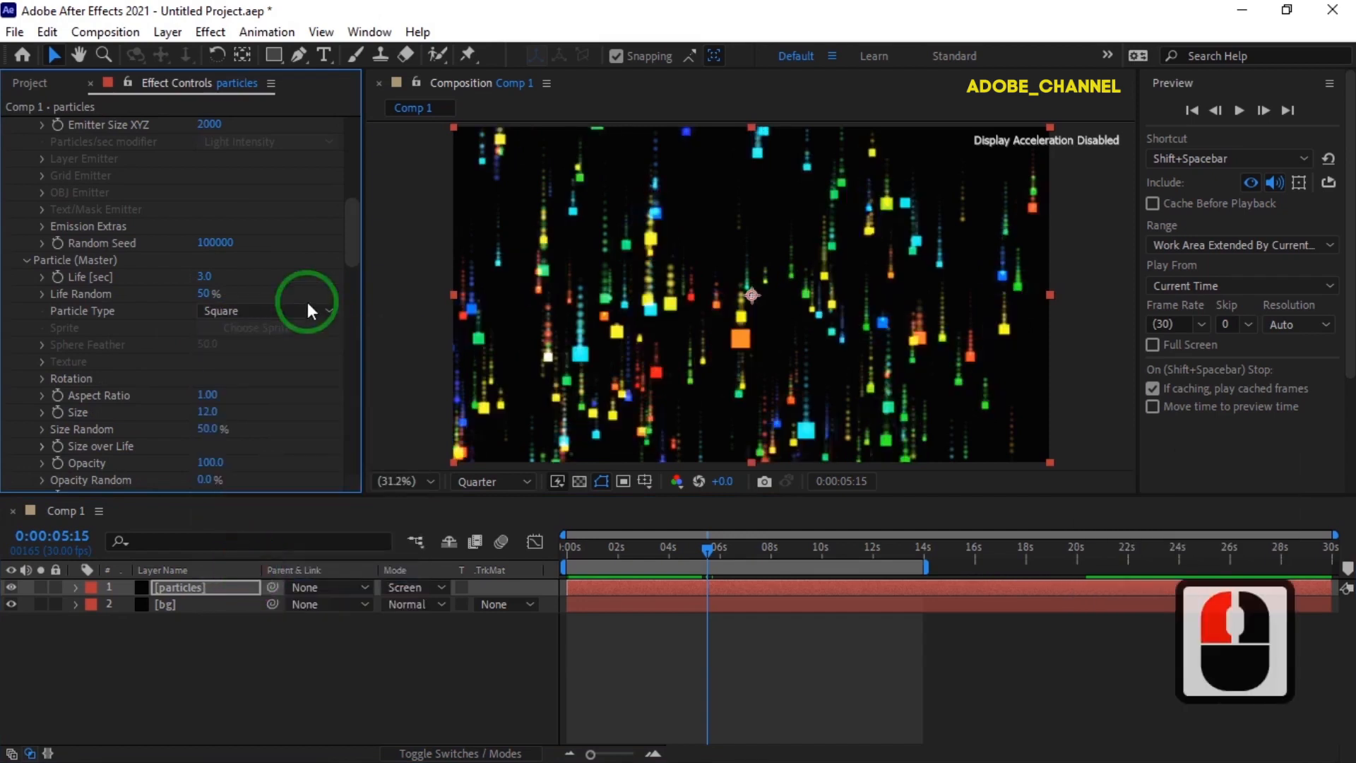
- Set the Aux System particle type to Square and preview the animation from the start of the composition
{"action": "left_click_drag", "start_coordinate": [353, 253], "coordinate": [342, 350]}
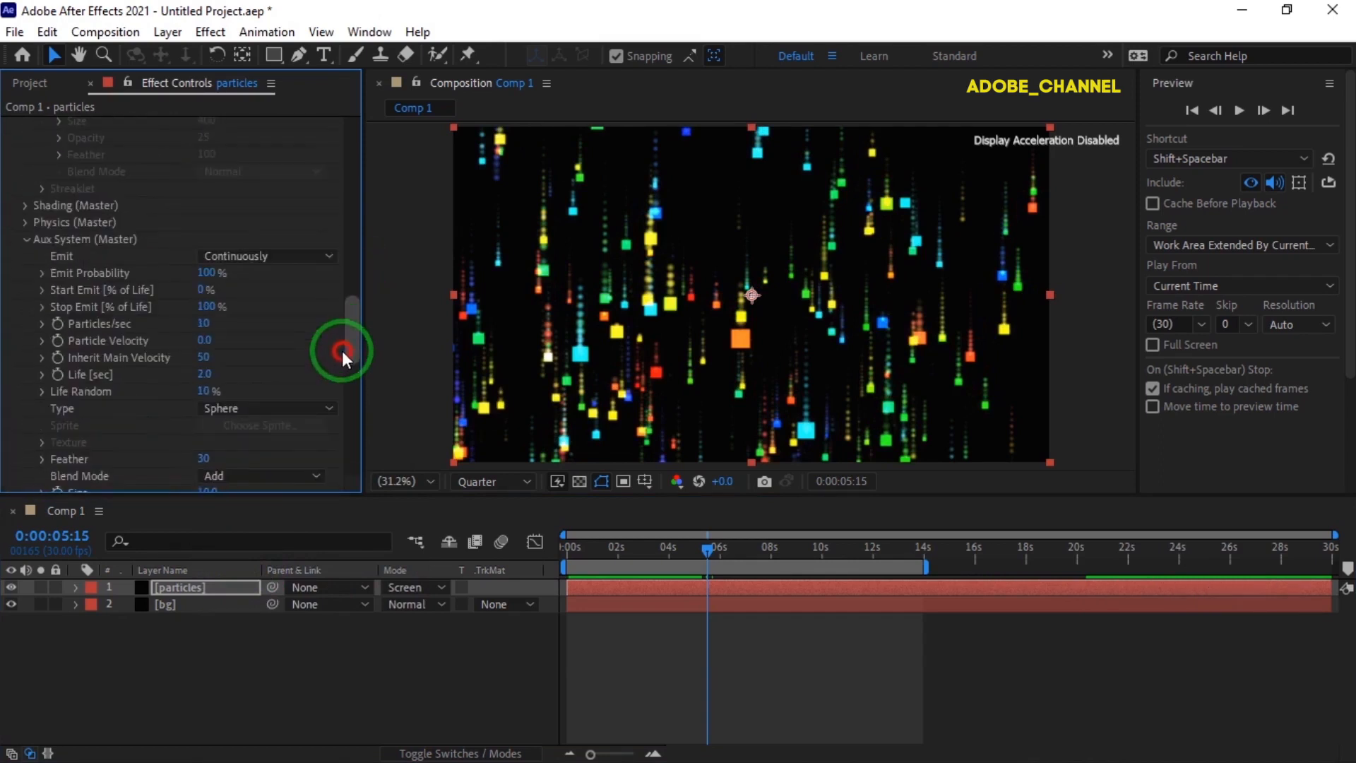
{"action": "left_click", "coordinate": [330, 410]}
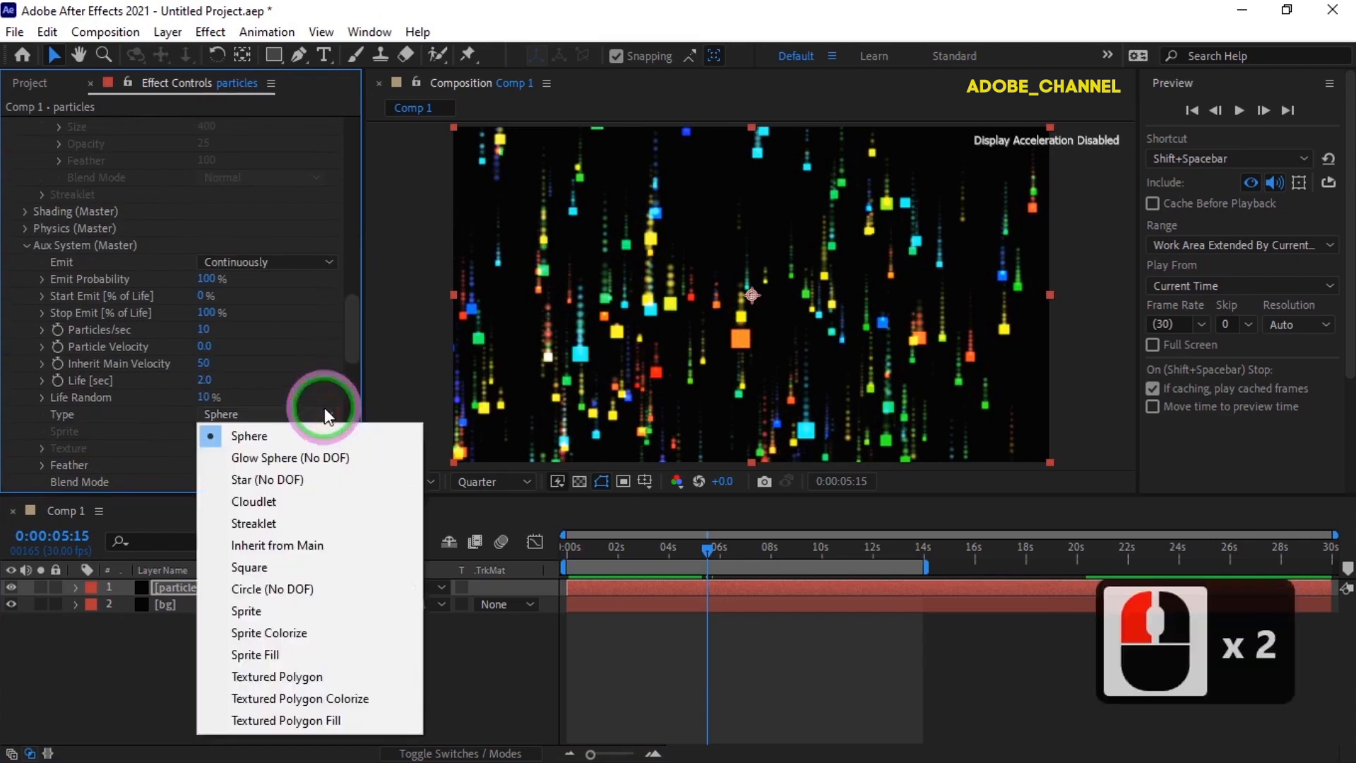
{"action": "left_click", "coordinate": [257, 569]}
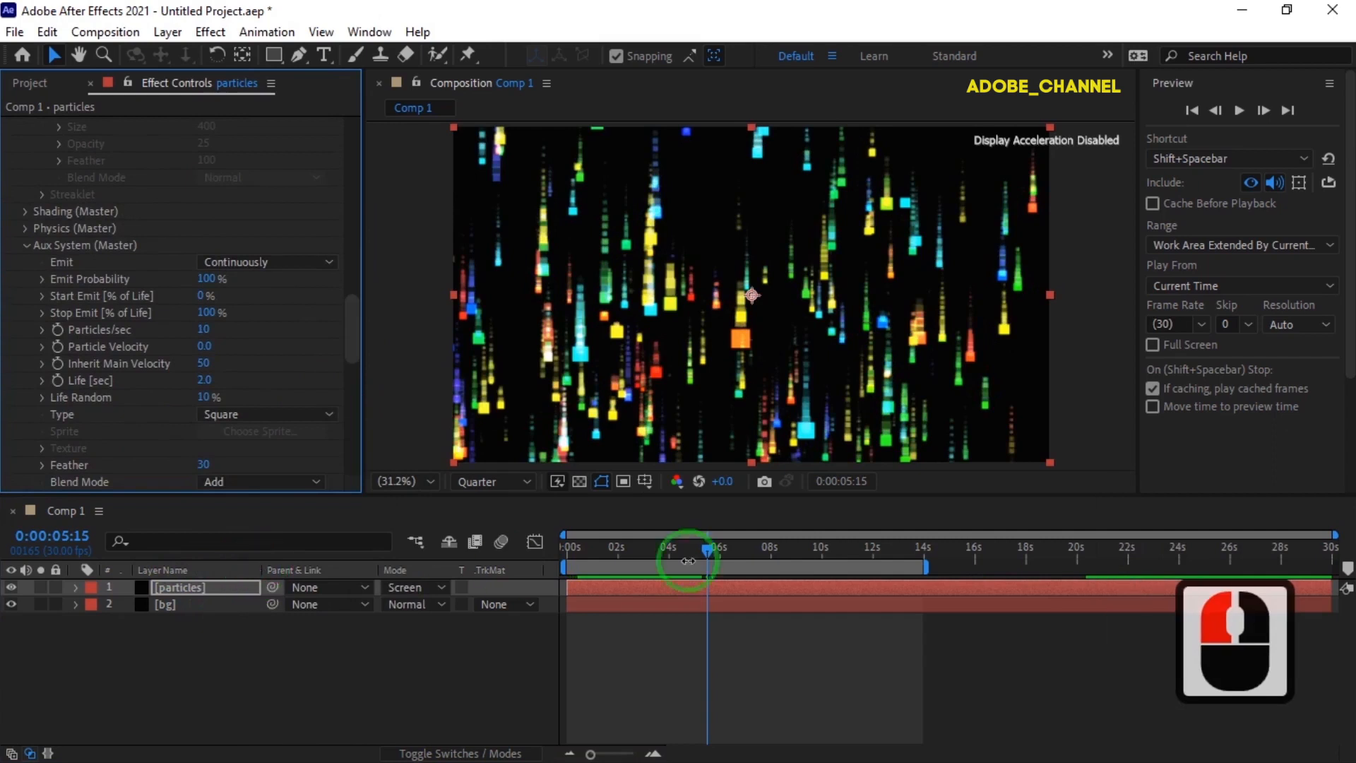
{"action": "left_click_drag", "start_coordinate": [707, 551], "coordinate": [566, 559]}
{"action": "left_click", "coordinate": [1240, 111]}
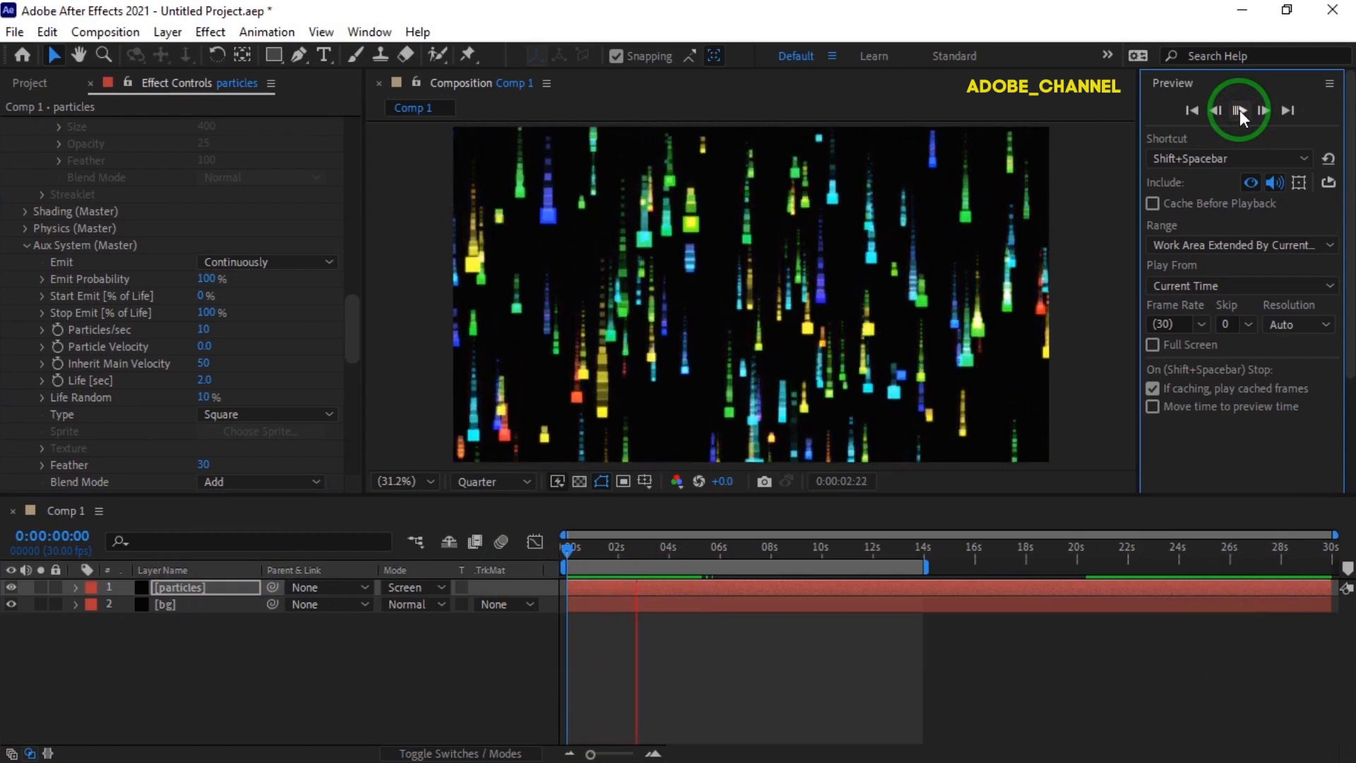
- Set the size of the Aux System trail particles to 5
{"action": "left_click_drag", "start_coordinate": [349, 348], "coordinate": [349, 374]}
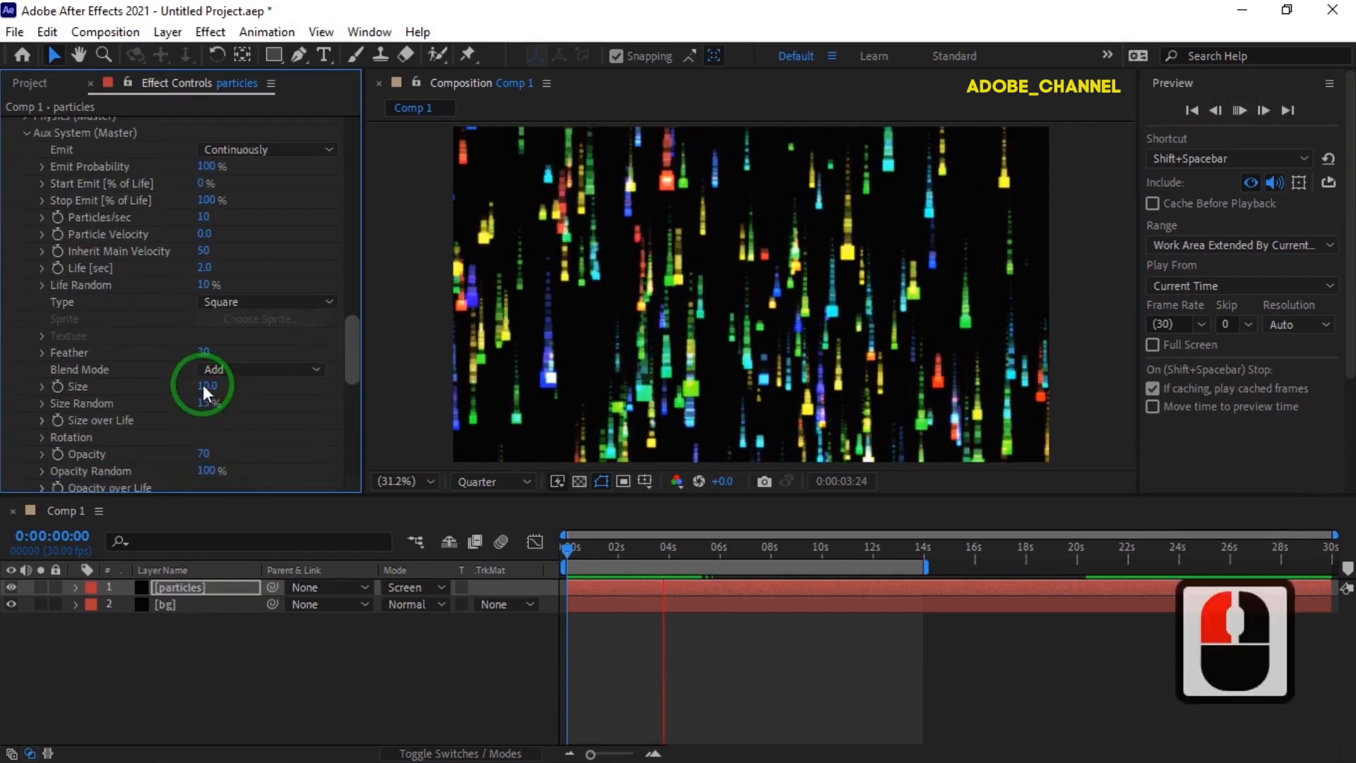
{"action": "left_click", "coordinate": [203, 385]}
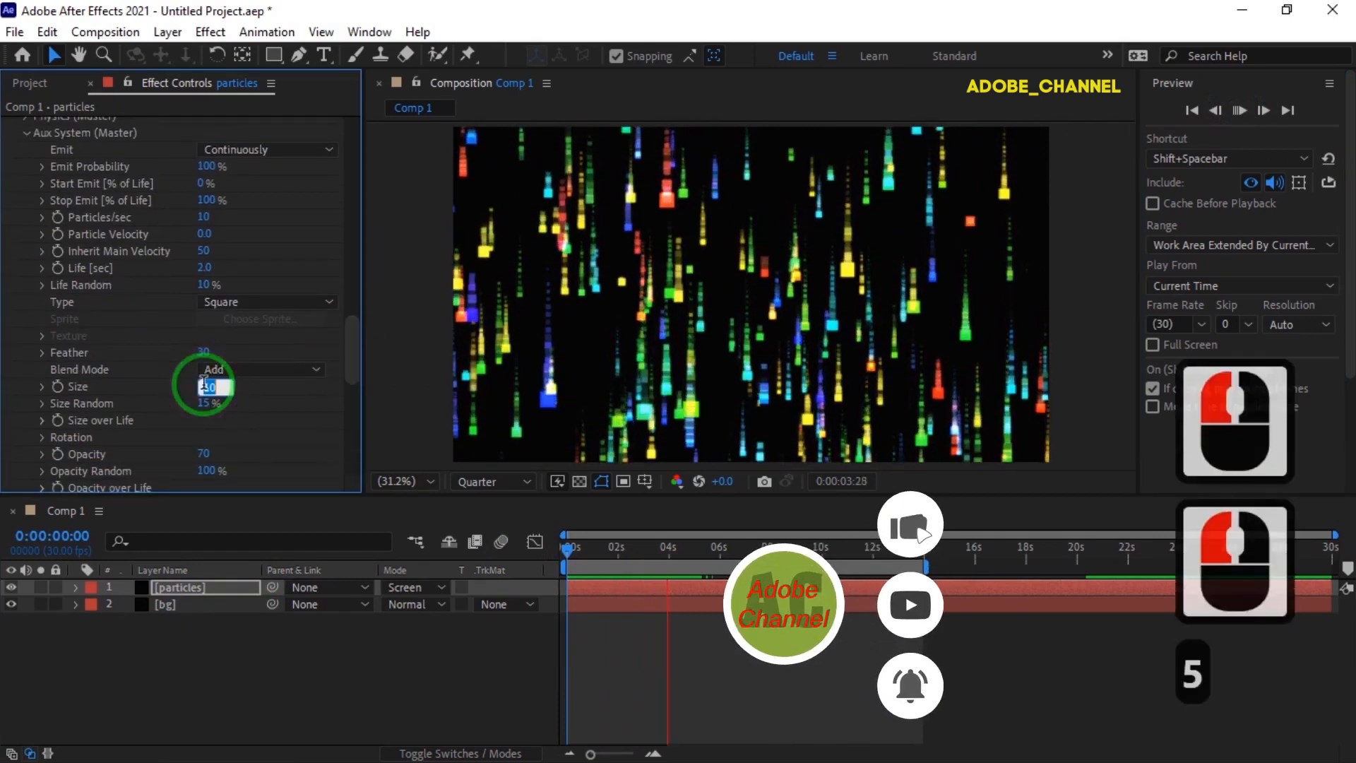
{"action": "type", "text": "5"}
{"action": "key", "text": "Return"}
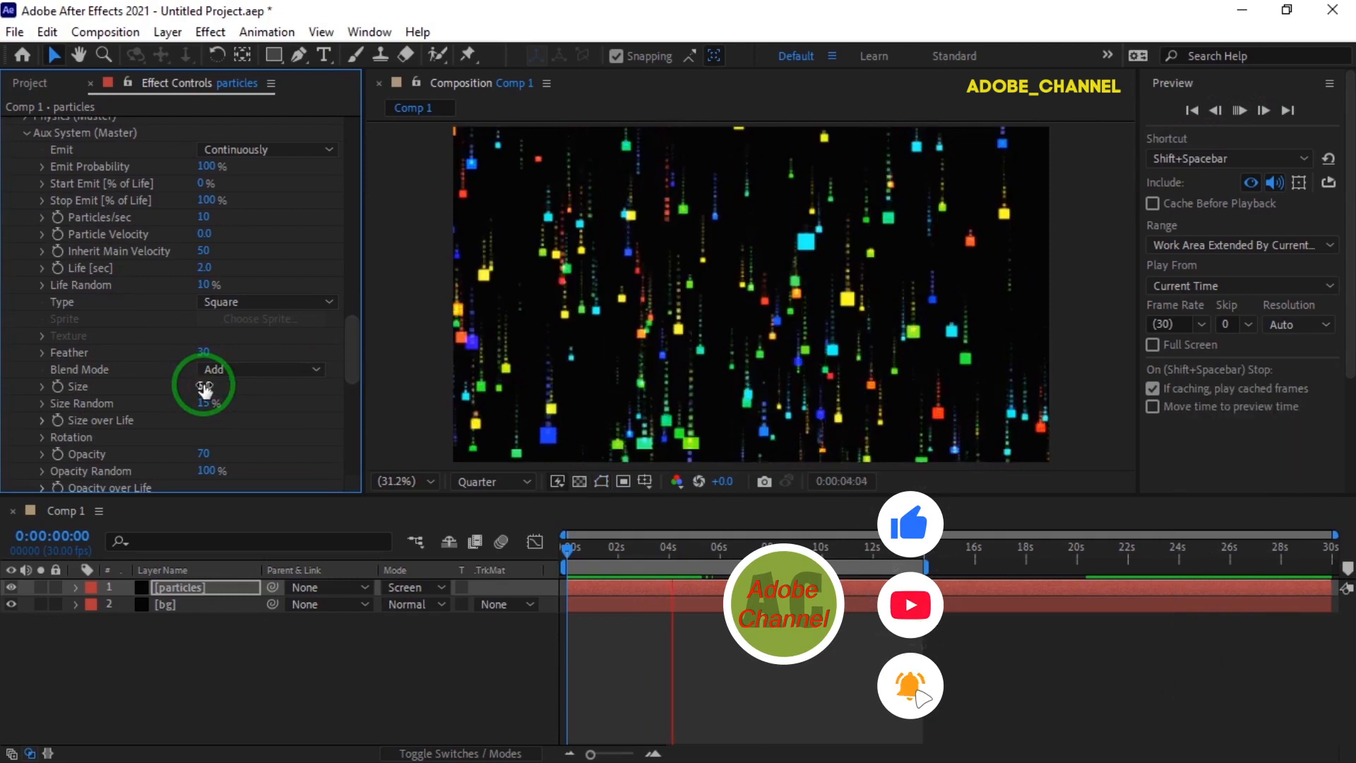
- Set the main particle size in Particular's Particle (Master) settings to 8
{"action": "scroll", "coordinate": [245, 255], "scroll_direction": "up", "scroll_amount": 5}
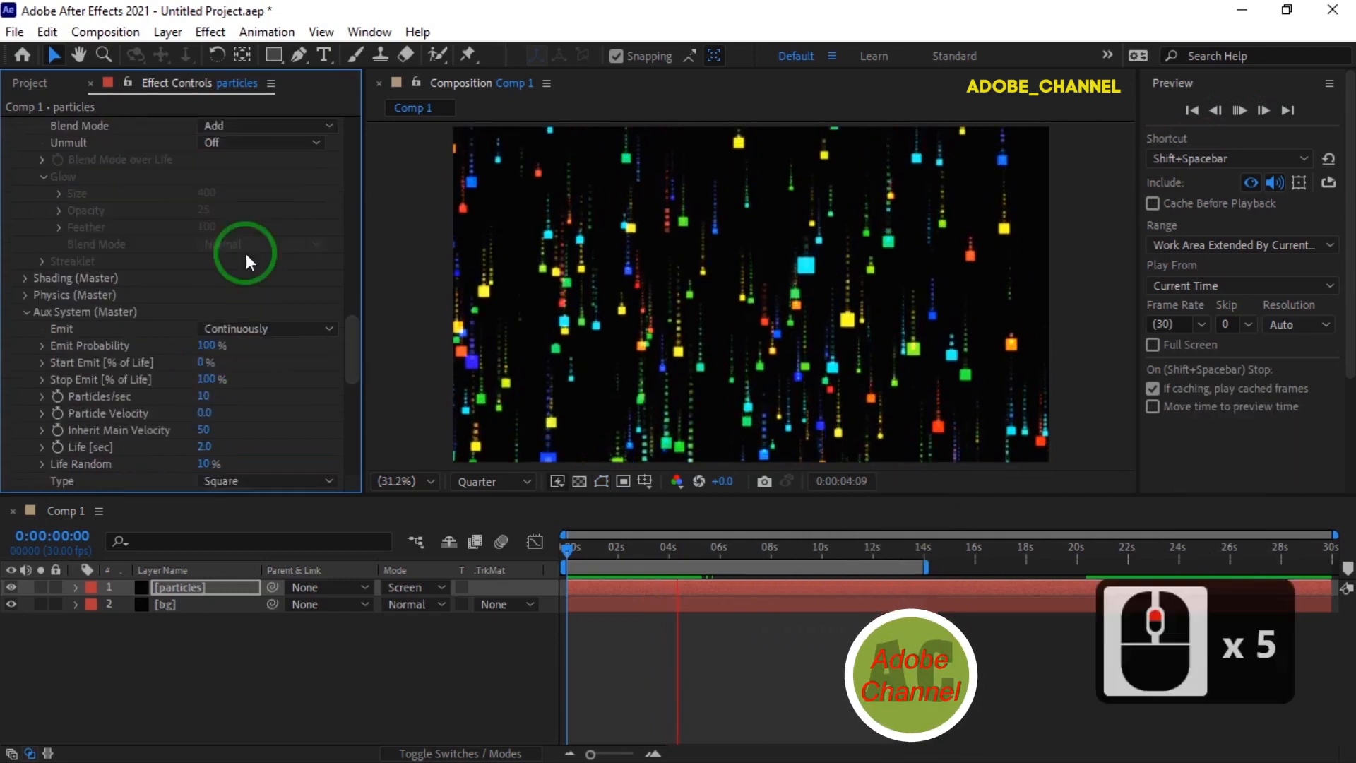
{"action": "scroll", "coordinate": [244, 240], "scroll_direction": "up", "scroll_amount": 3}
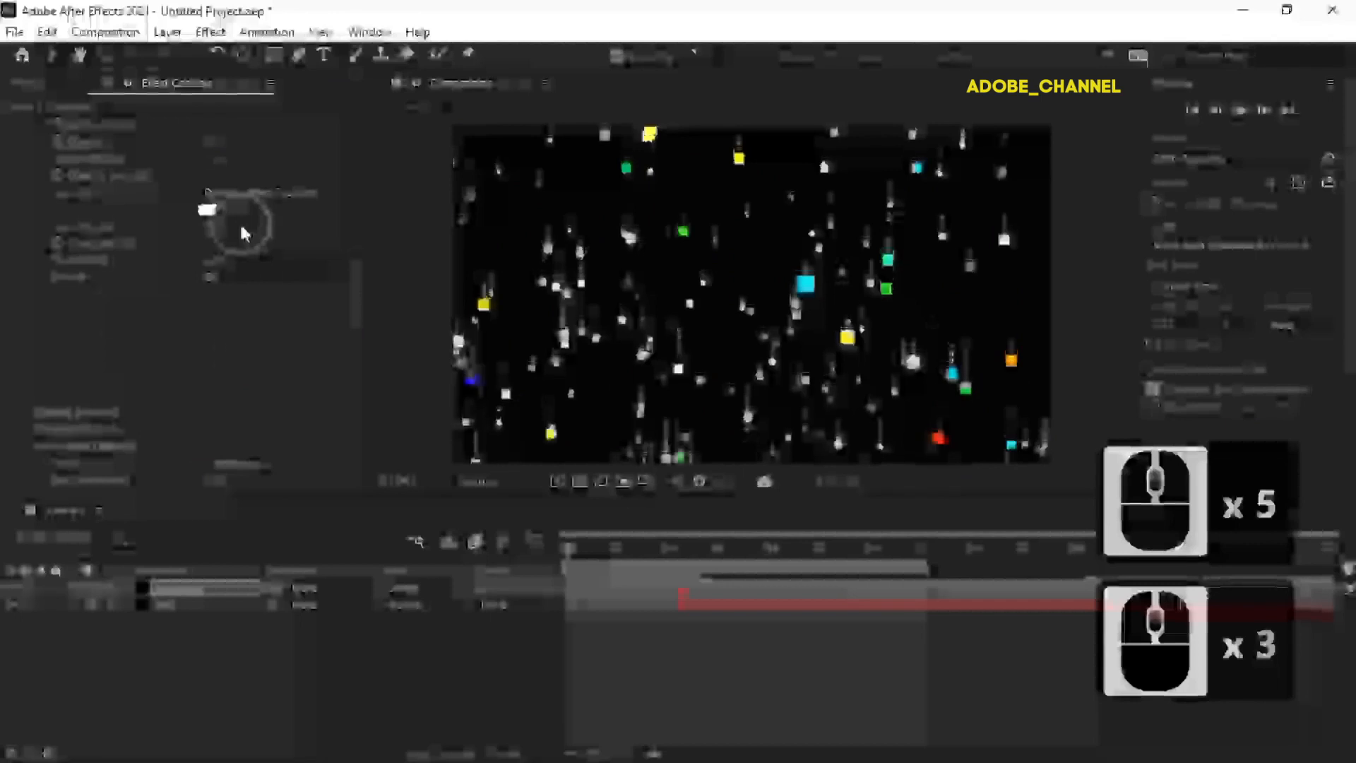
{"action": "left_click", "coordinate": [204, 180]}
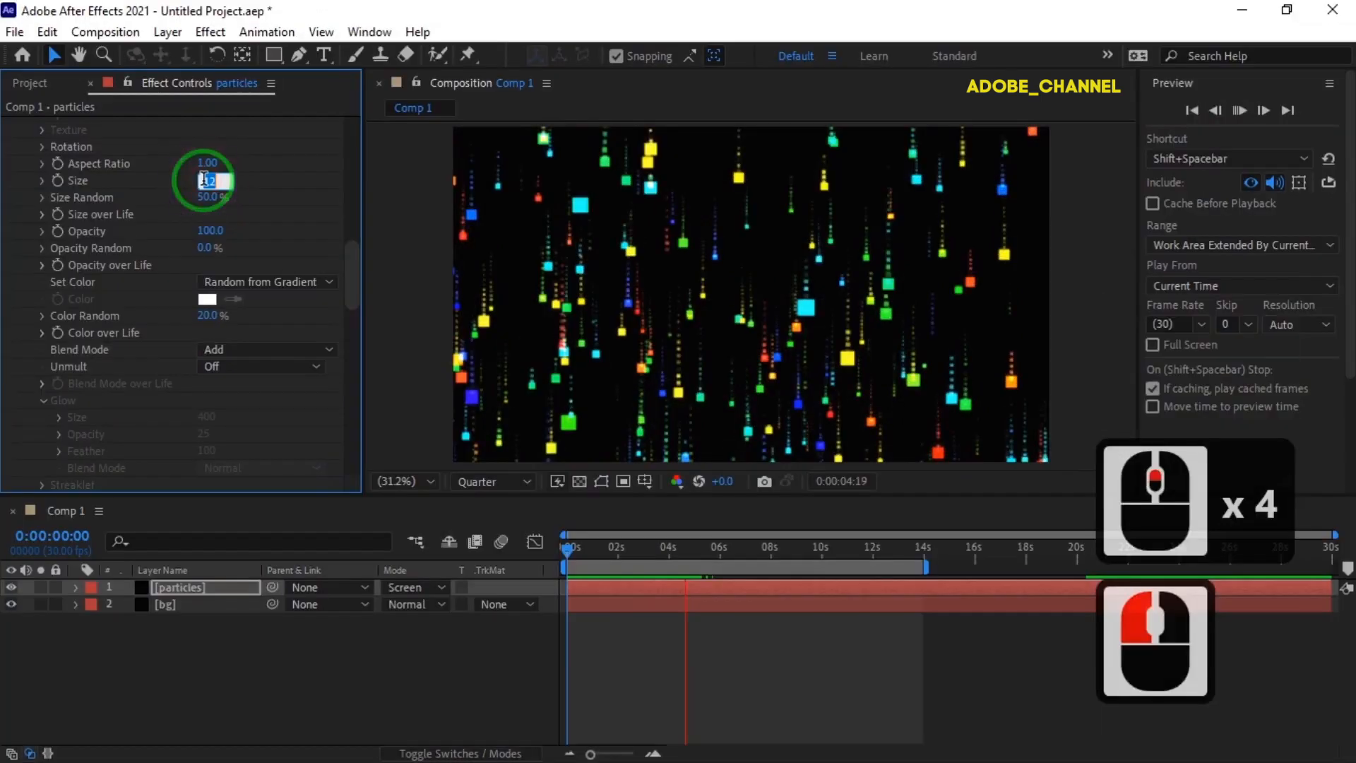
{"action": "type", "text": "8"}
{"action": "key", "text": "Return"}
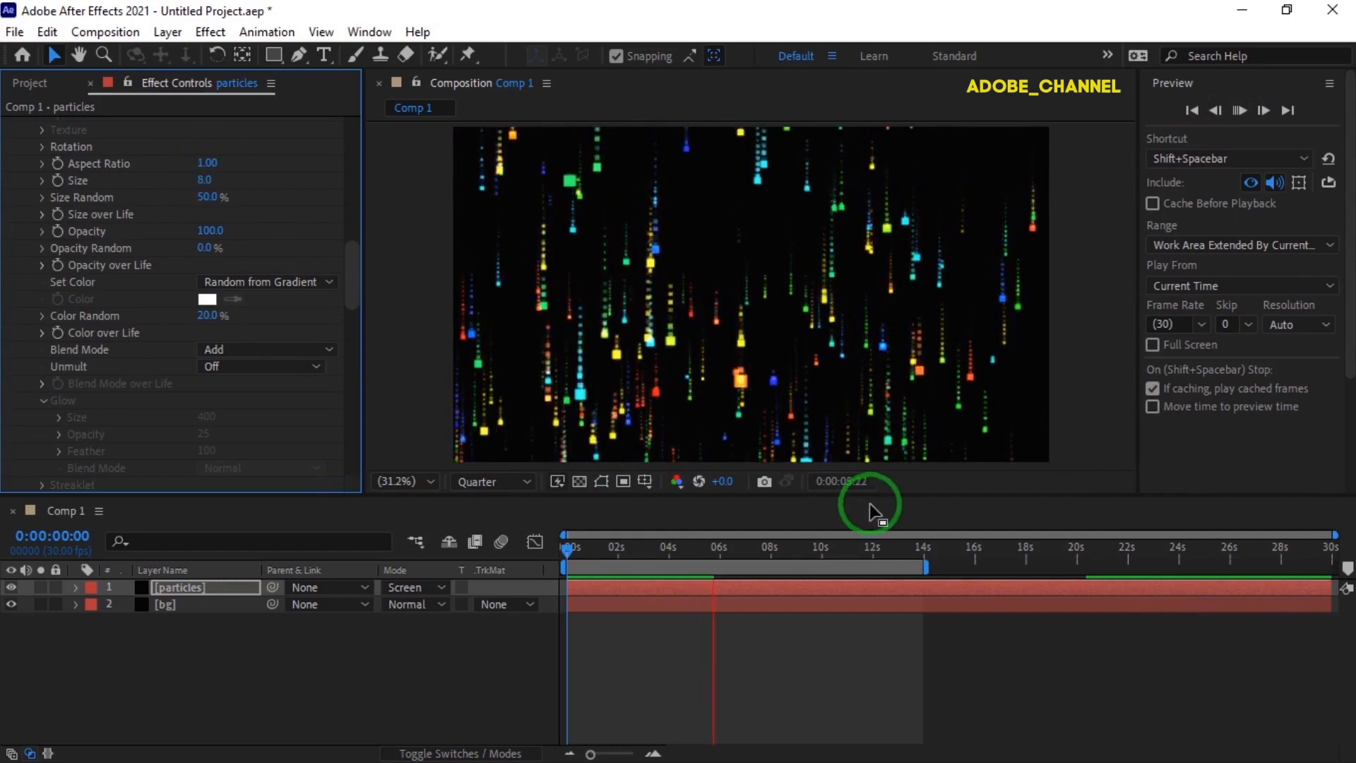
{"action": "left_click", "coordinate": [395, 557]}
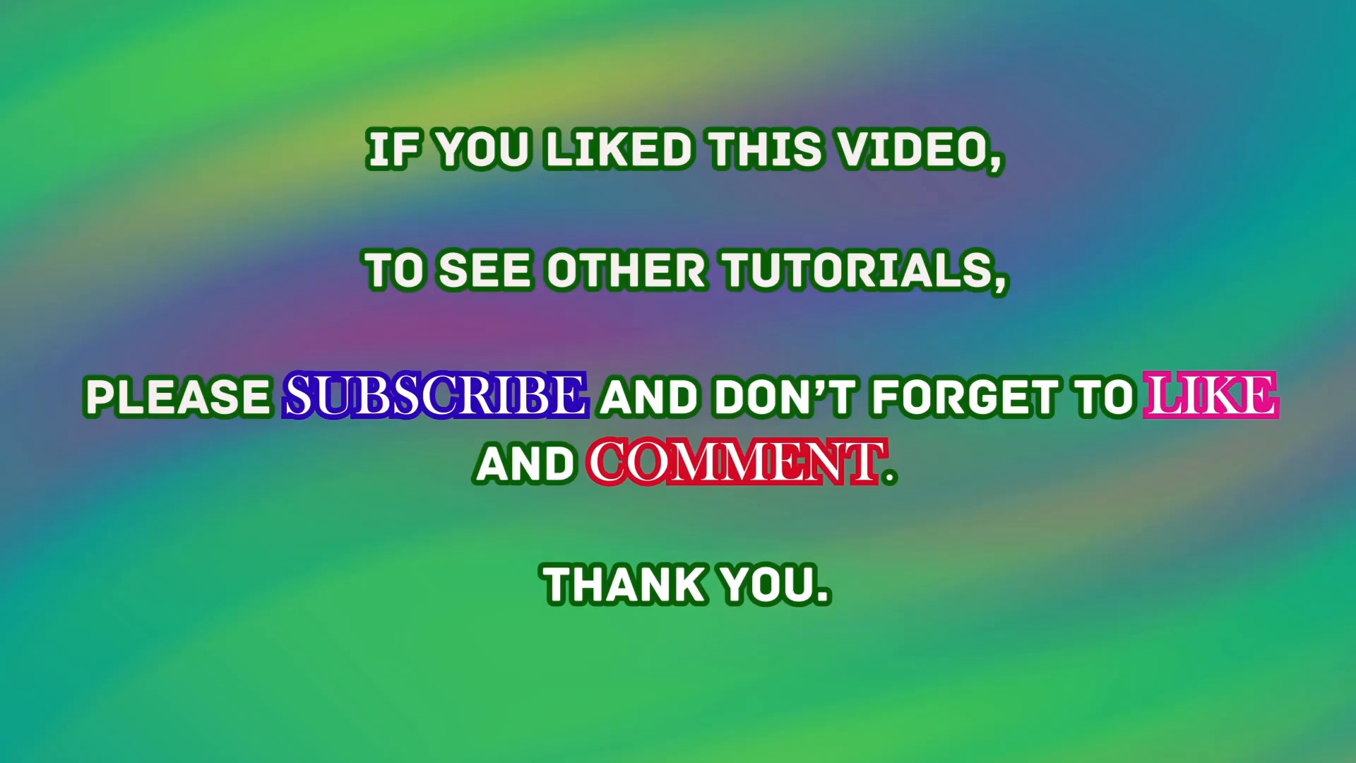